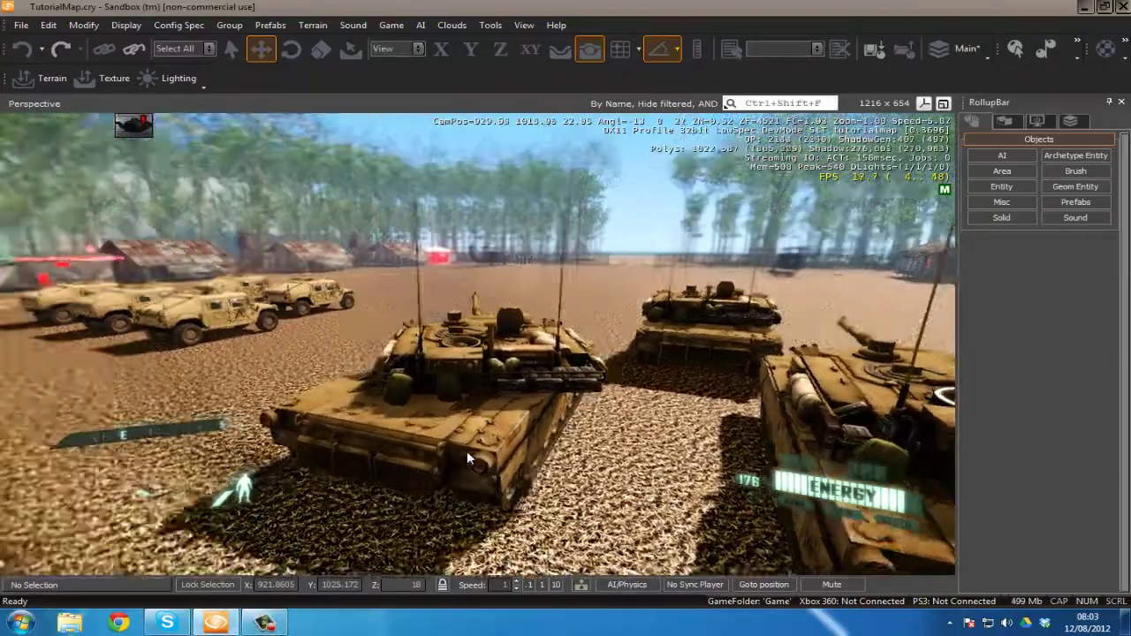
Test-drive the tank in game mode past the parked Humvees and huts, following the dirt road through the camp
key(a)
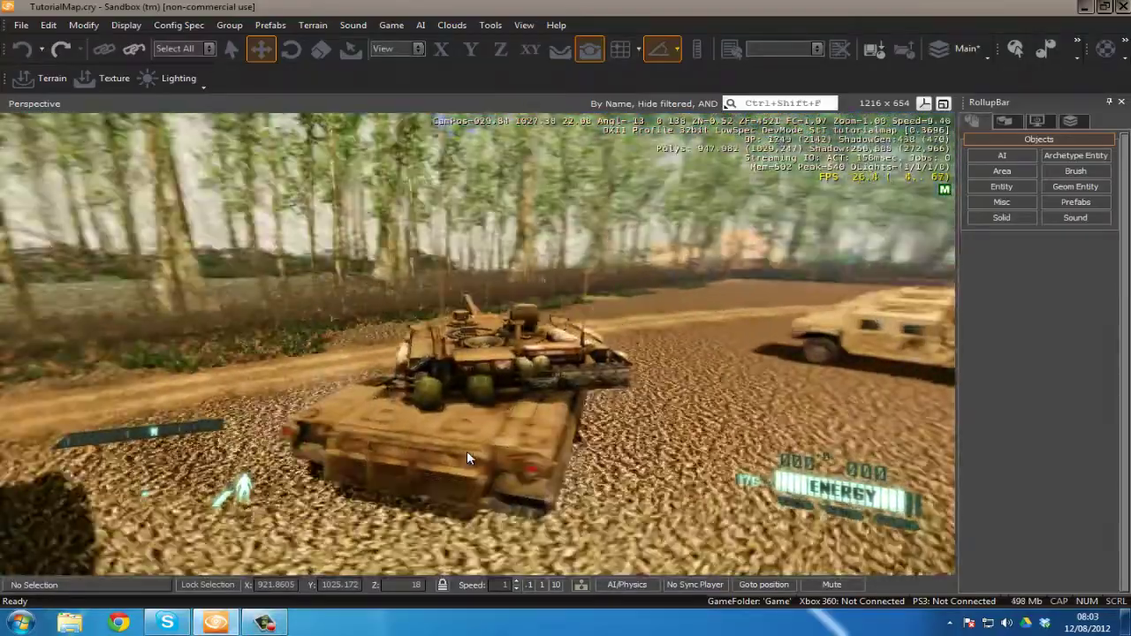
key(w)
key(d)
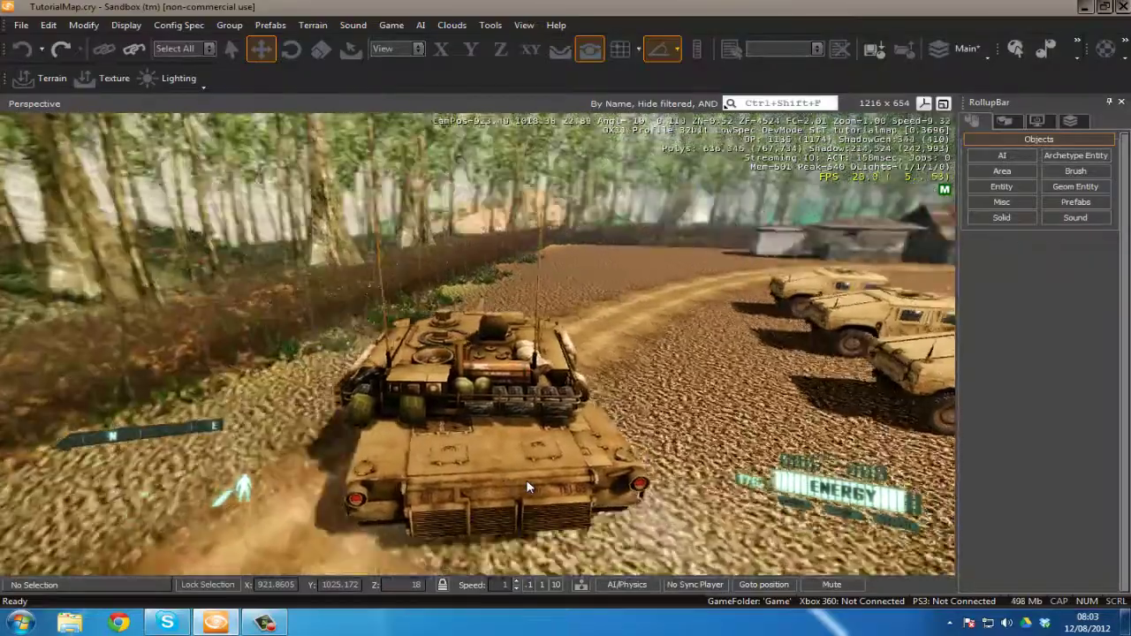
key(d)
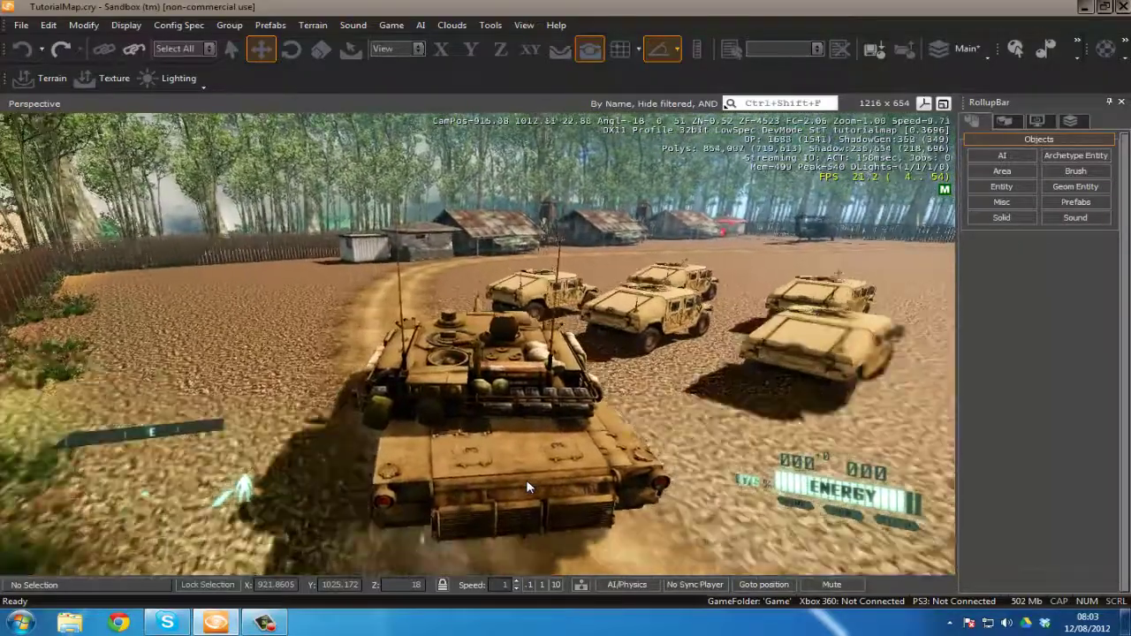
key(a)
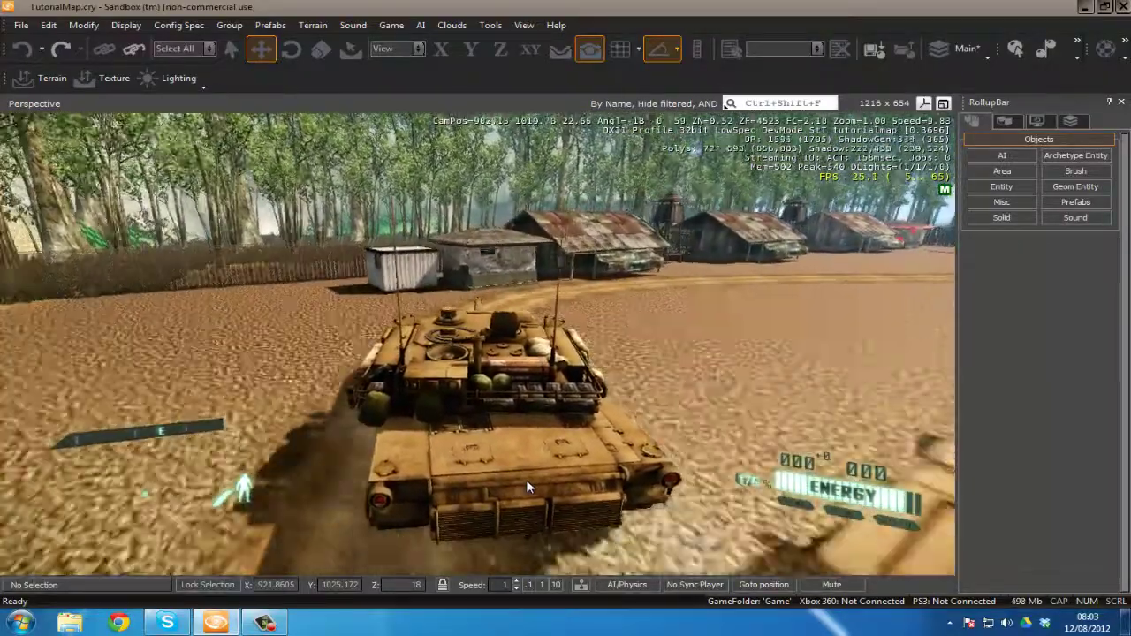
key(d)
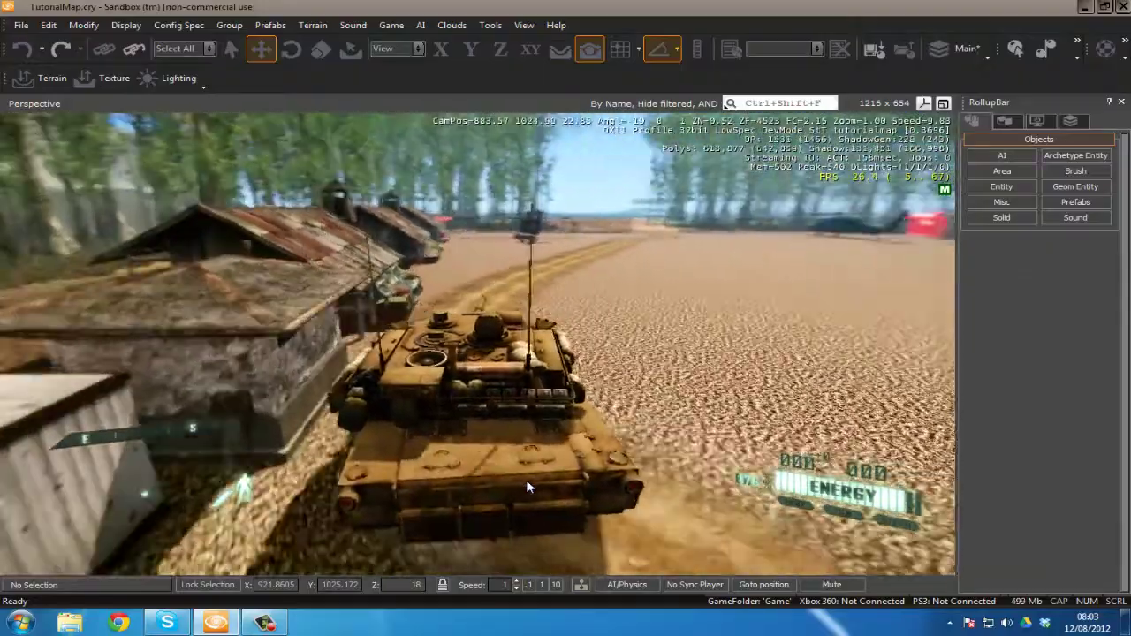
key(a)
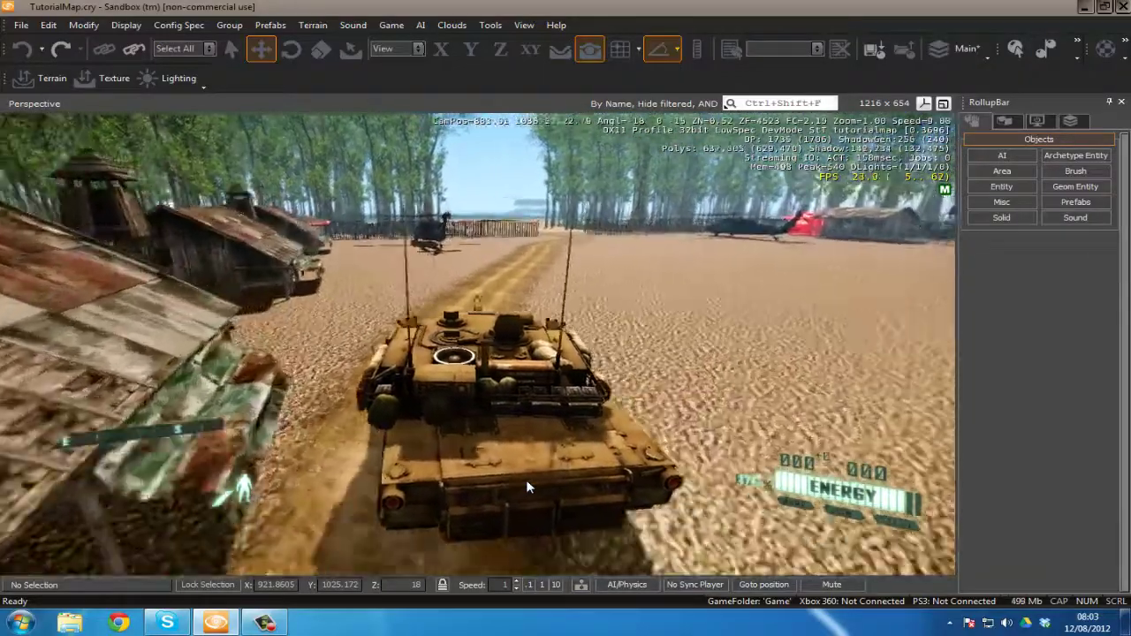
key(d)
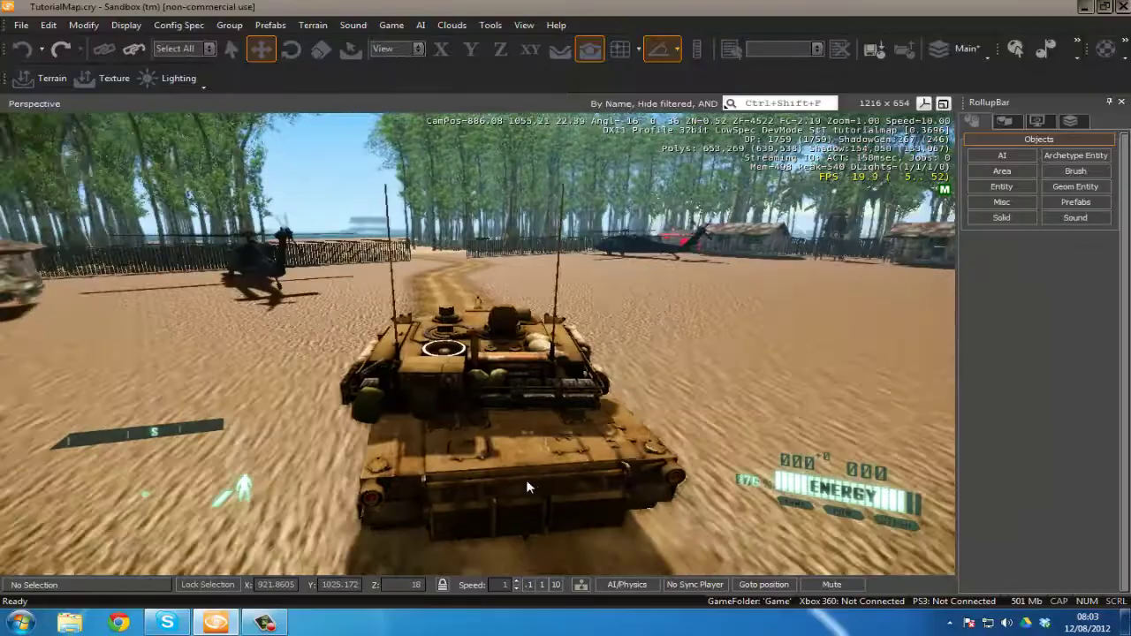
key(w)
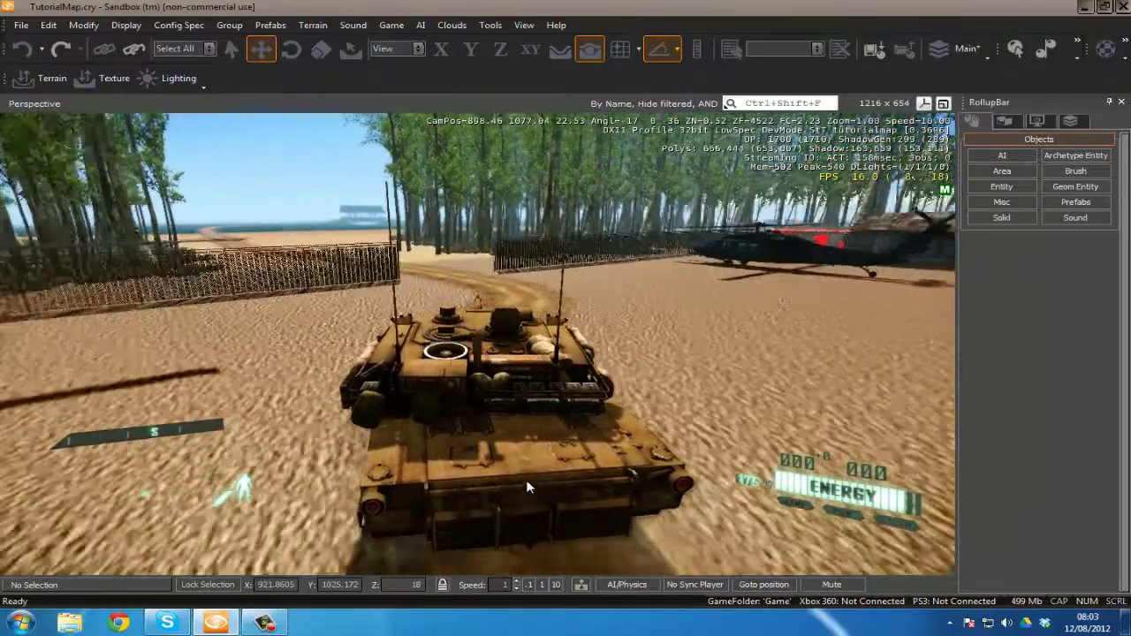
Drive the tank out through the gap in the camp fence and along the dirt road over the sand
key(w)
key(a)
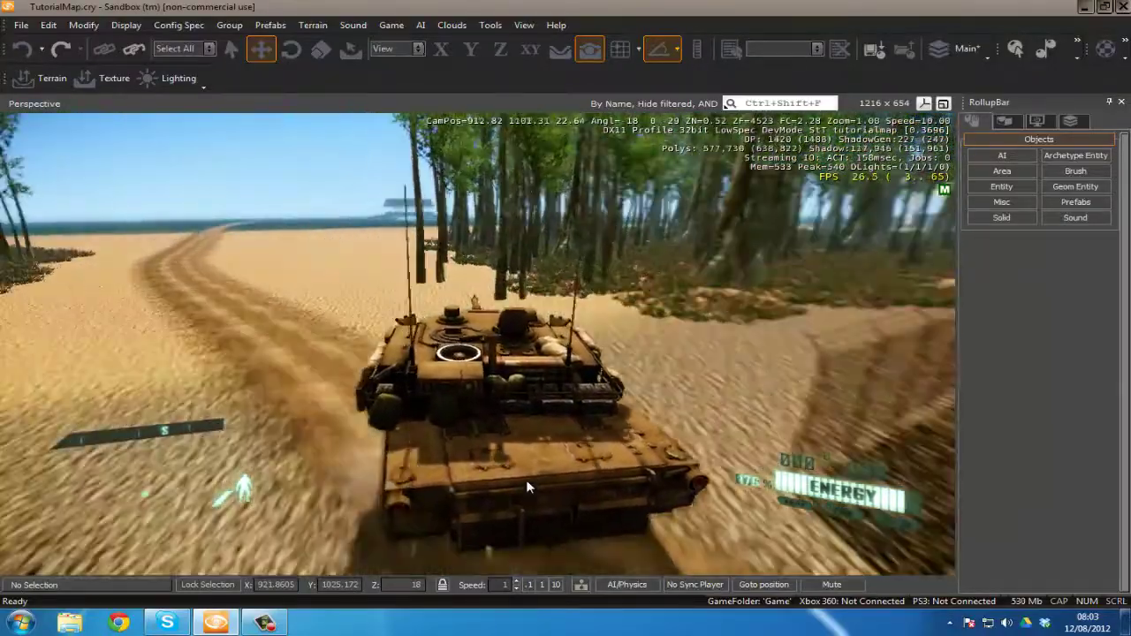
key(d)
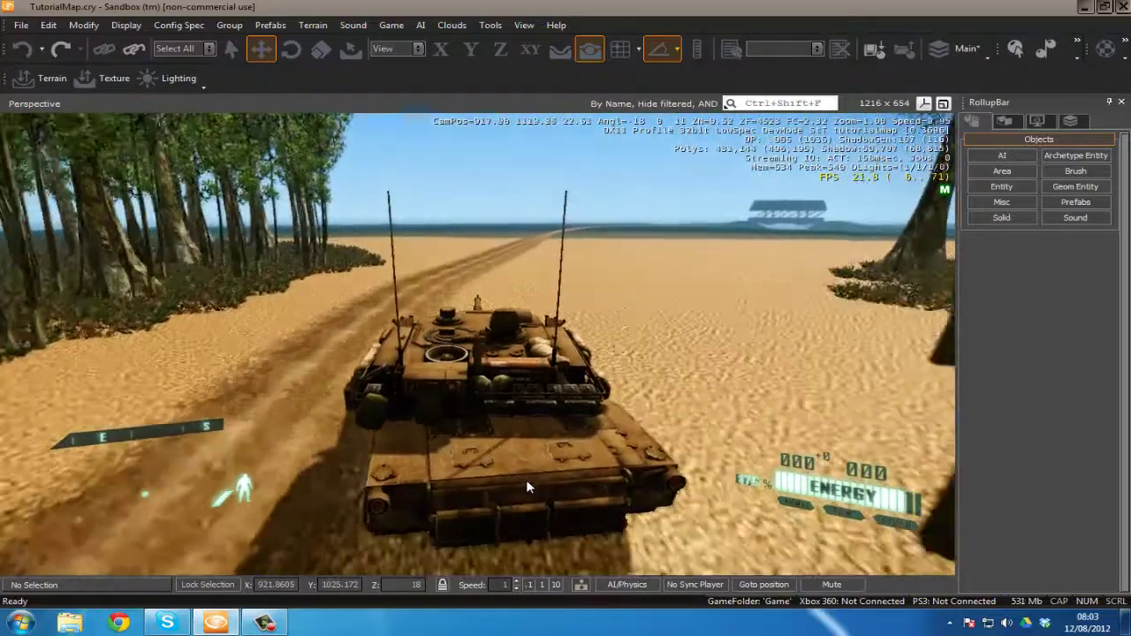
key(a)
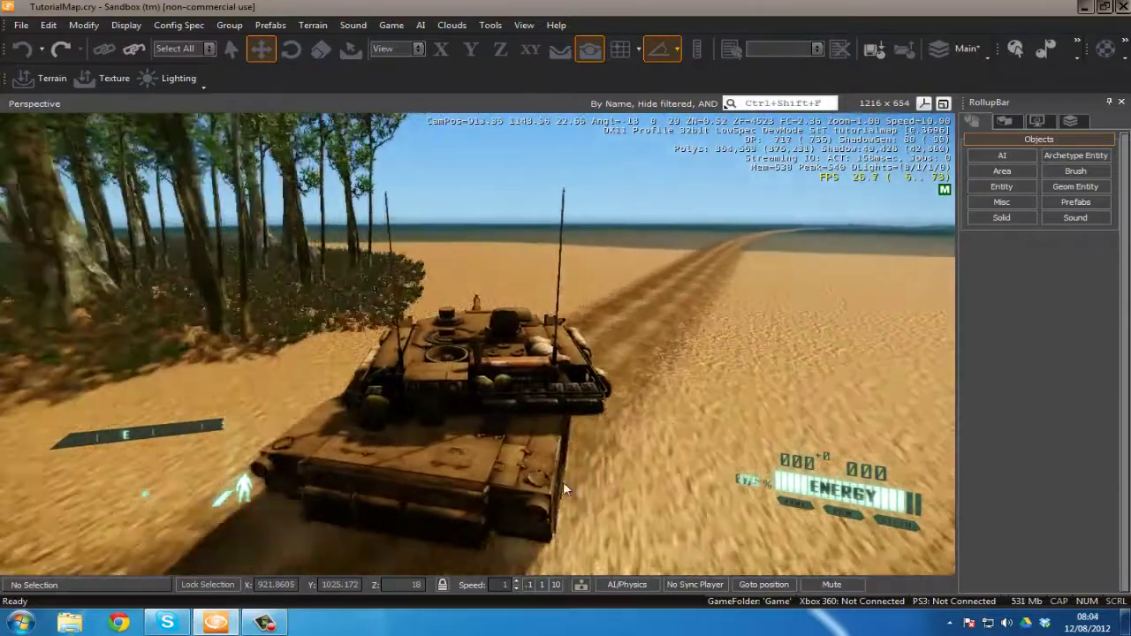
key(d)
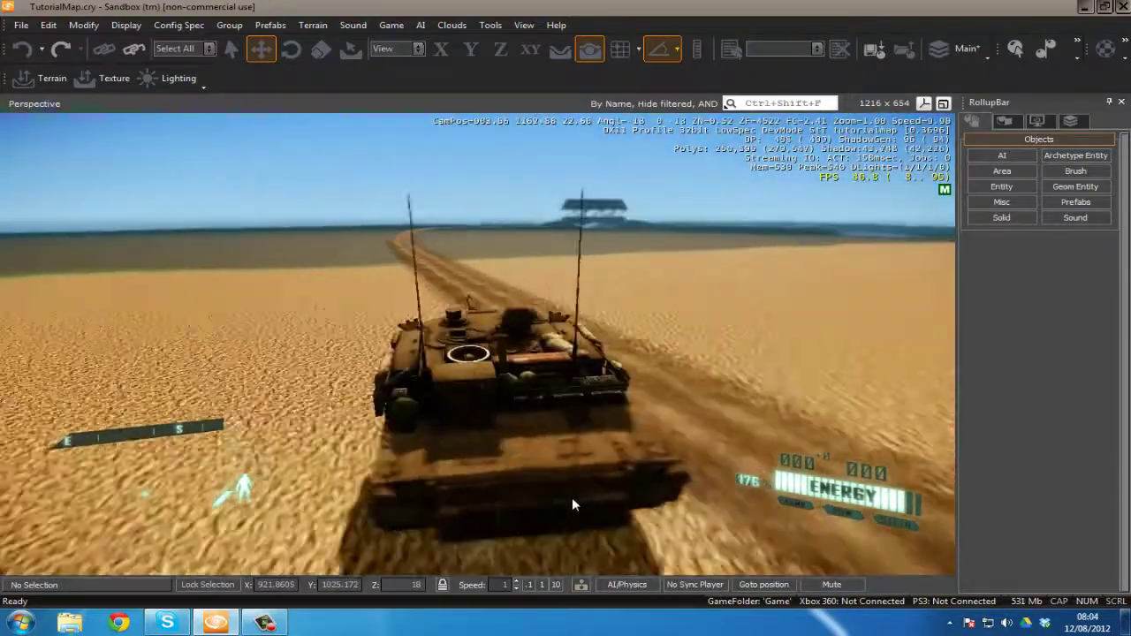
key(a)
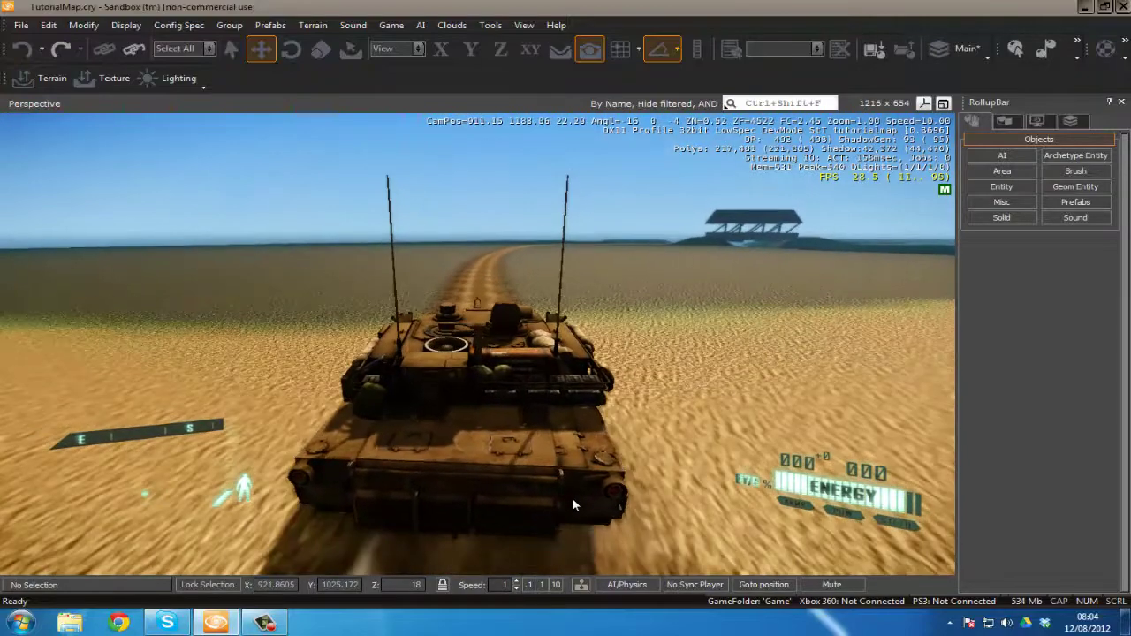
Follow the dirt road across the open plain and drive the tank over the covered wooden bridge
key(w)
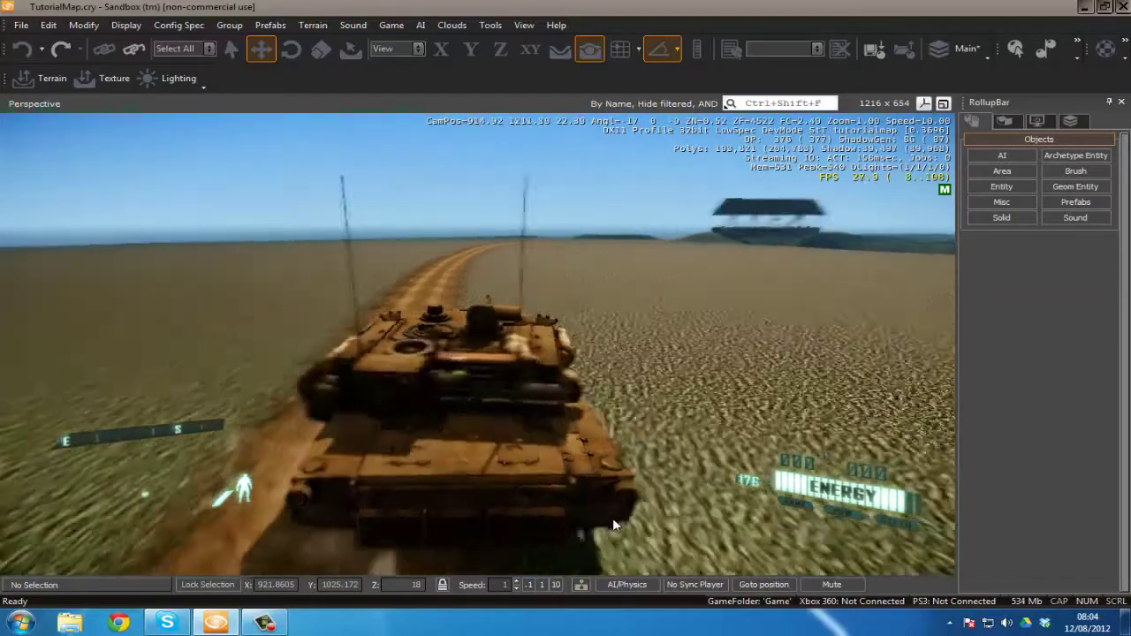
key(w)
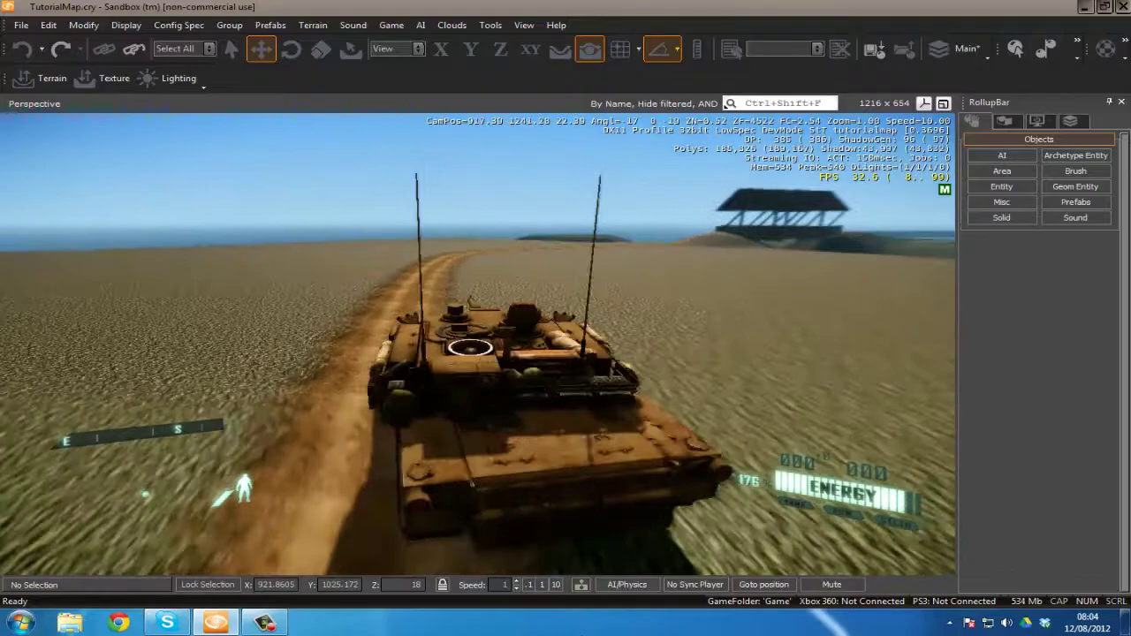
key(w)
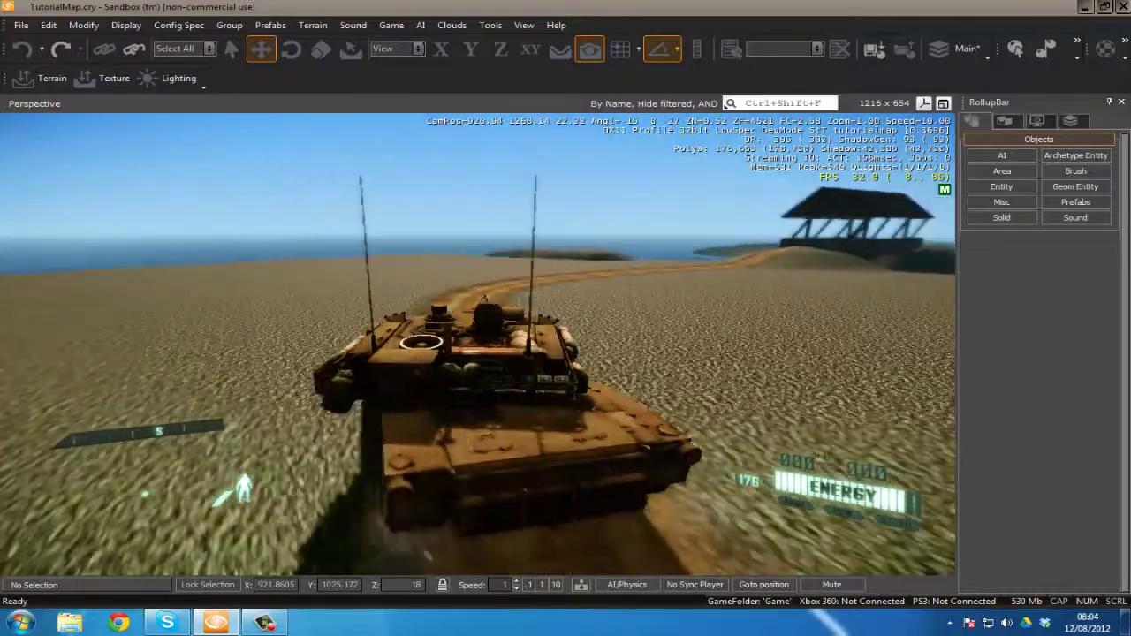
key(w)
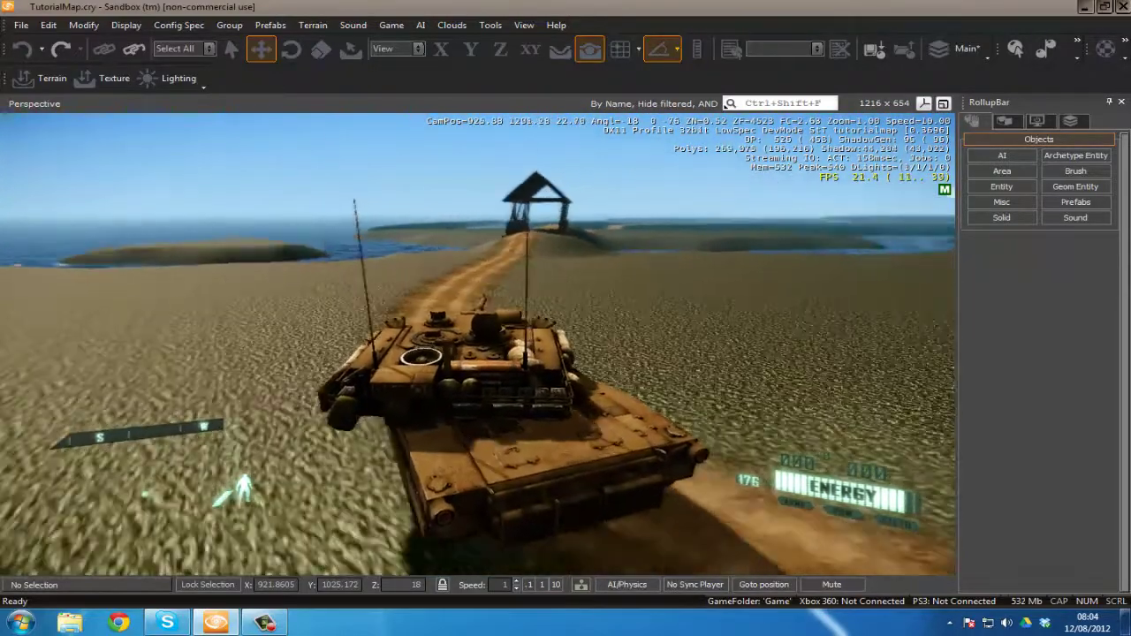
key(w)
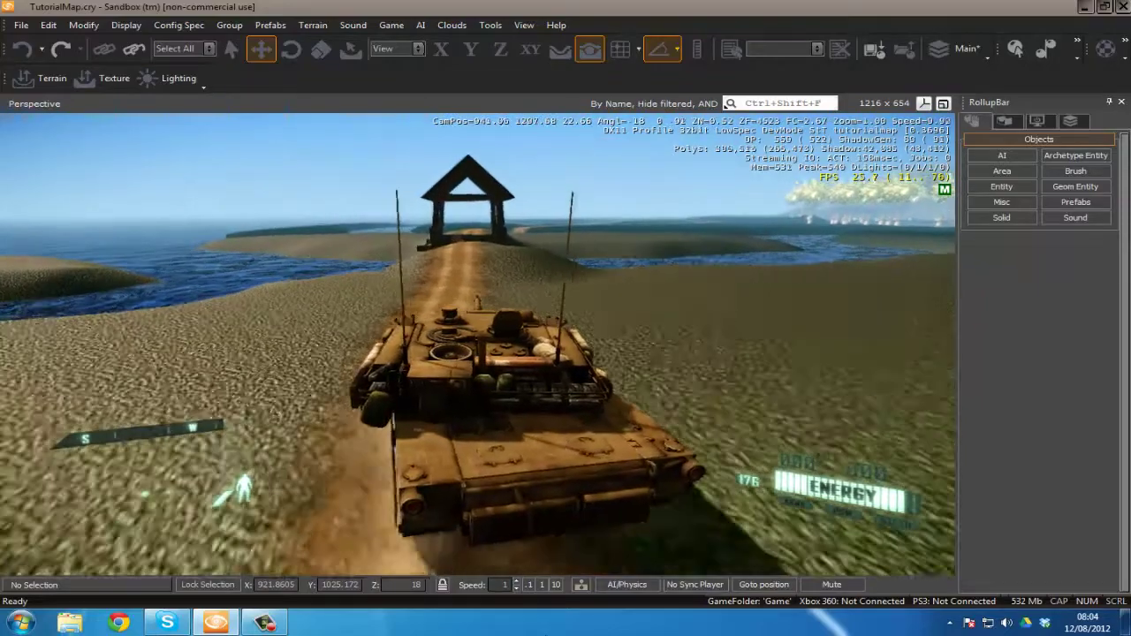
key(w)
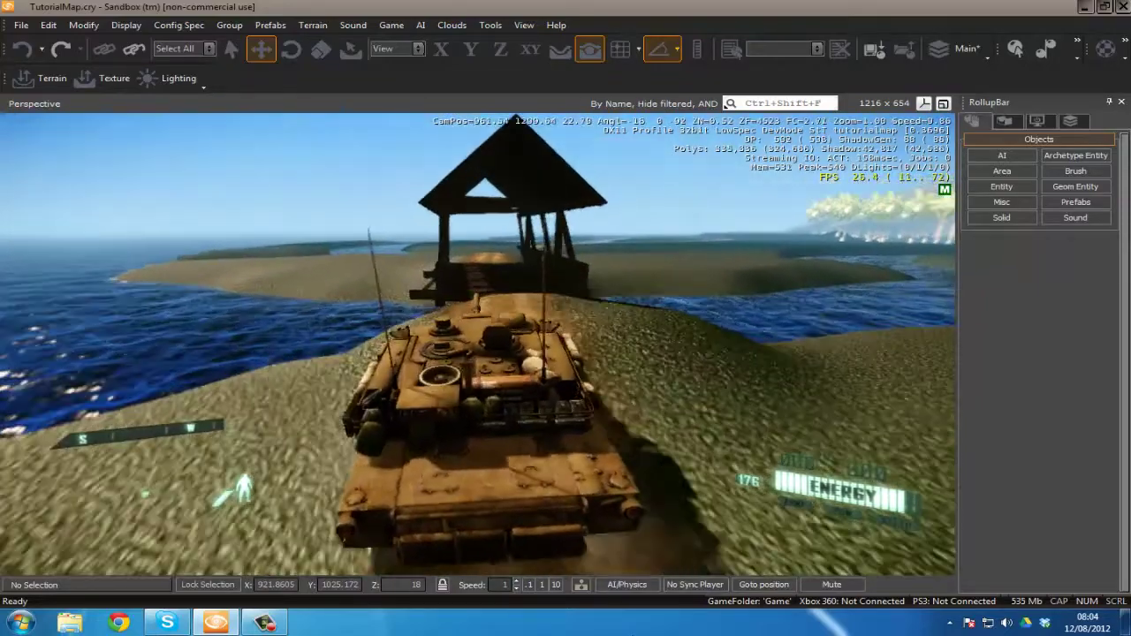
key(w)
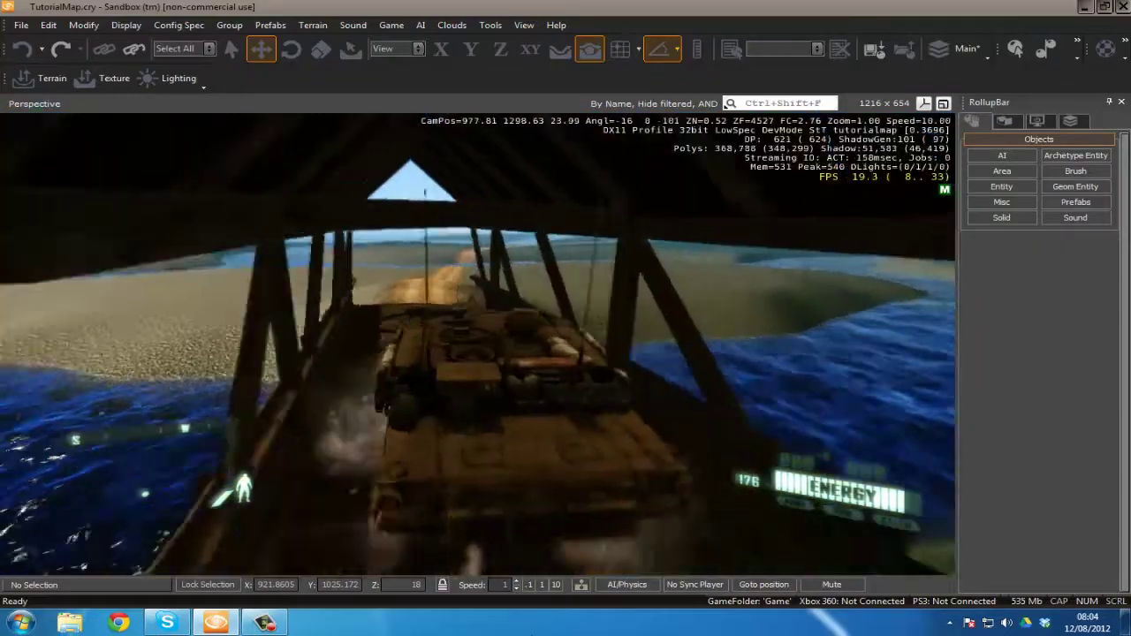
key(w)
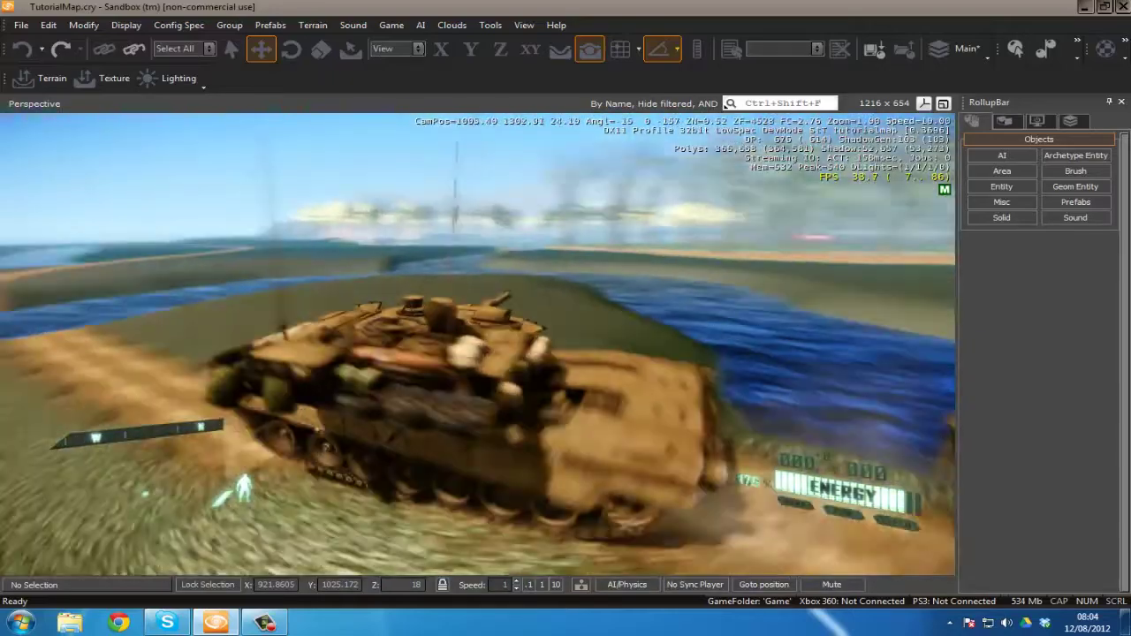
Drive the tank through the river beyond the bridge onto the opposite bank and leave game mode
key(w)
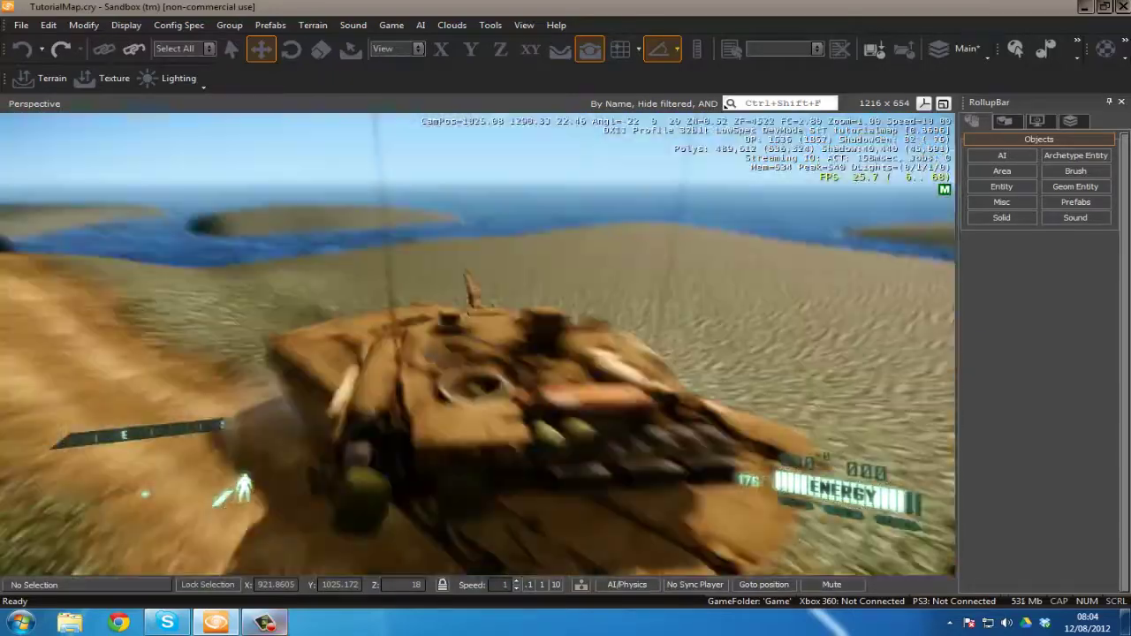
key(w)
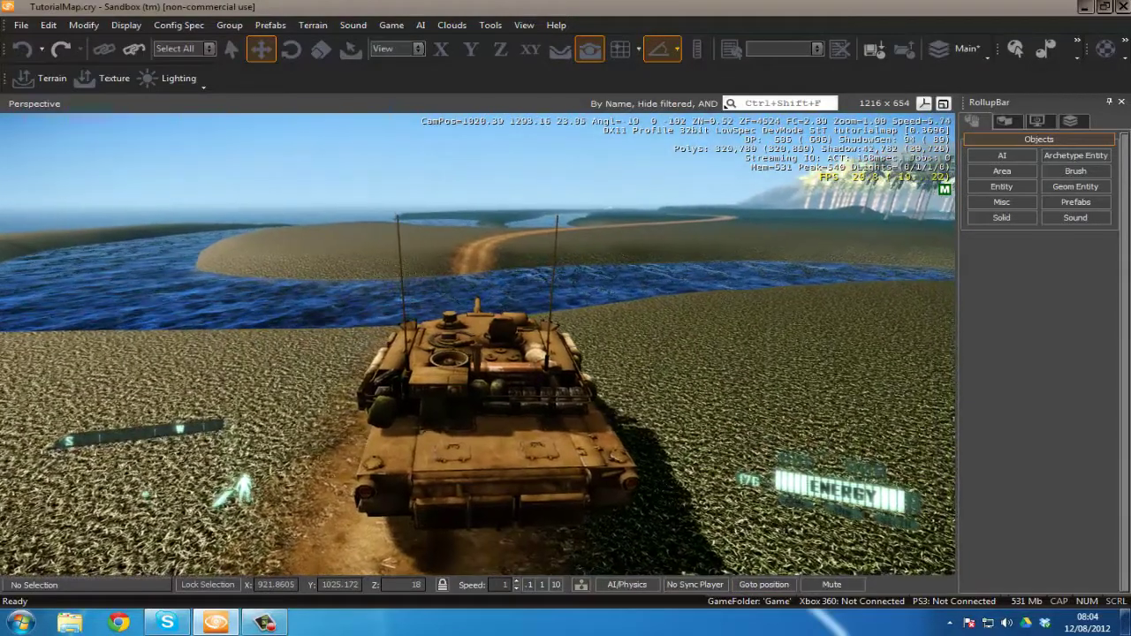
key(w)
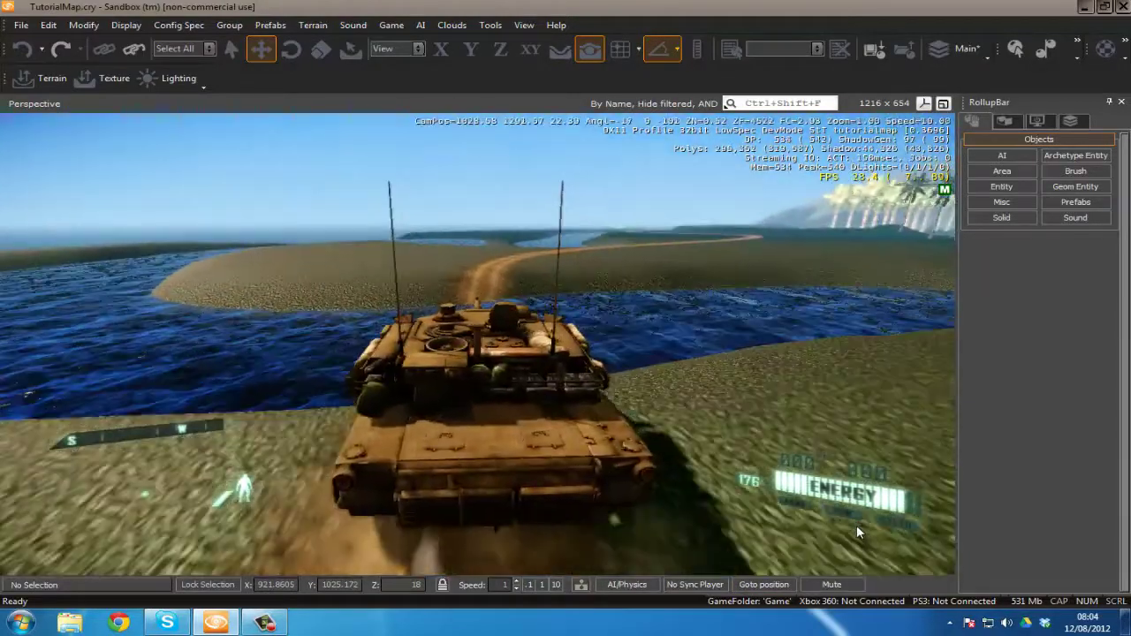
key(w)
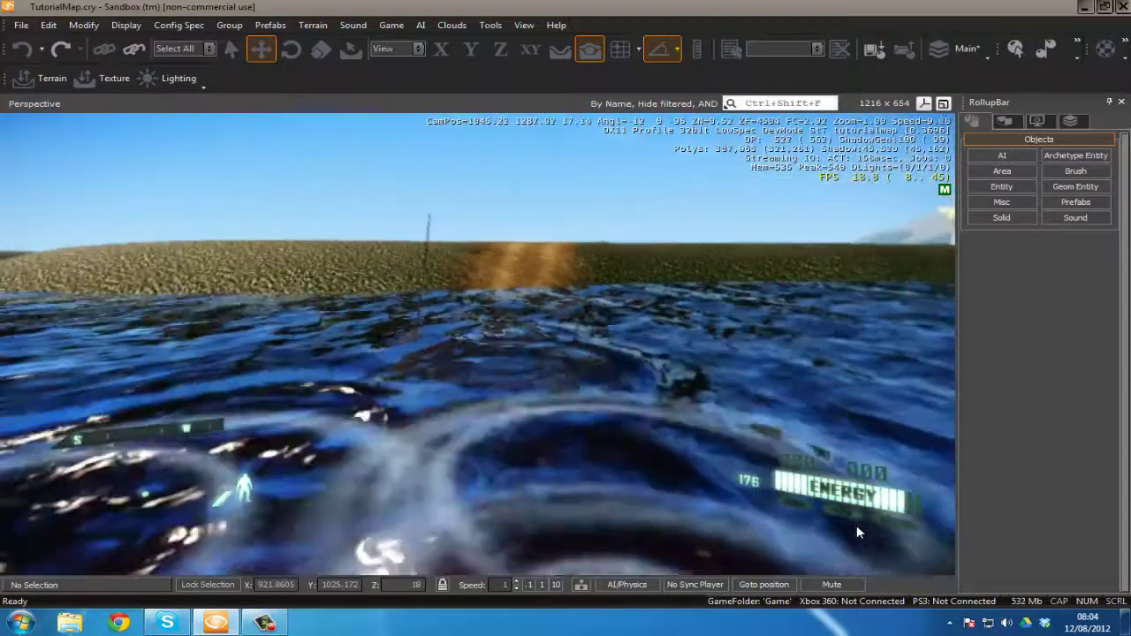
key(w)
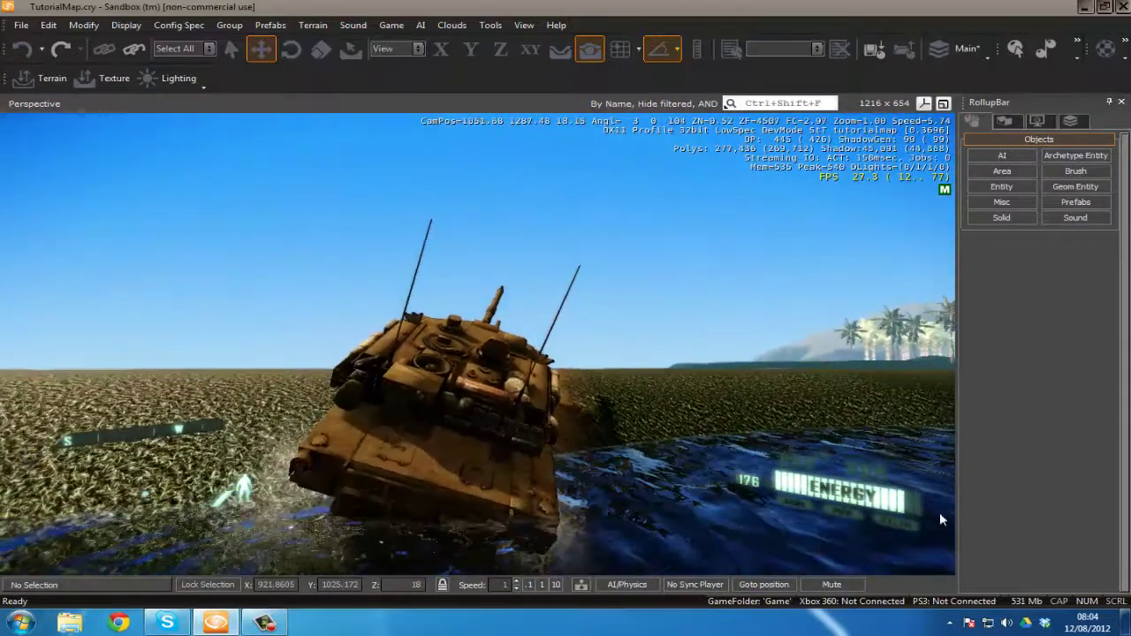
key(w)
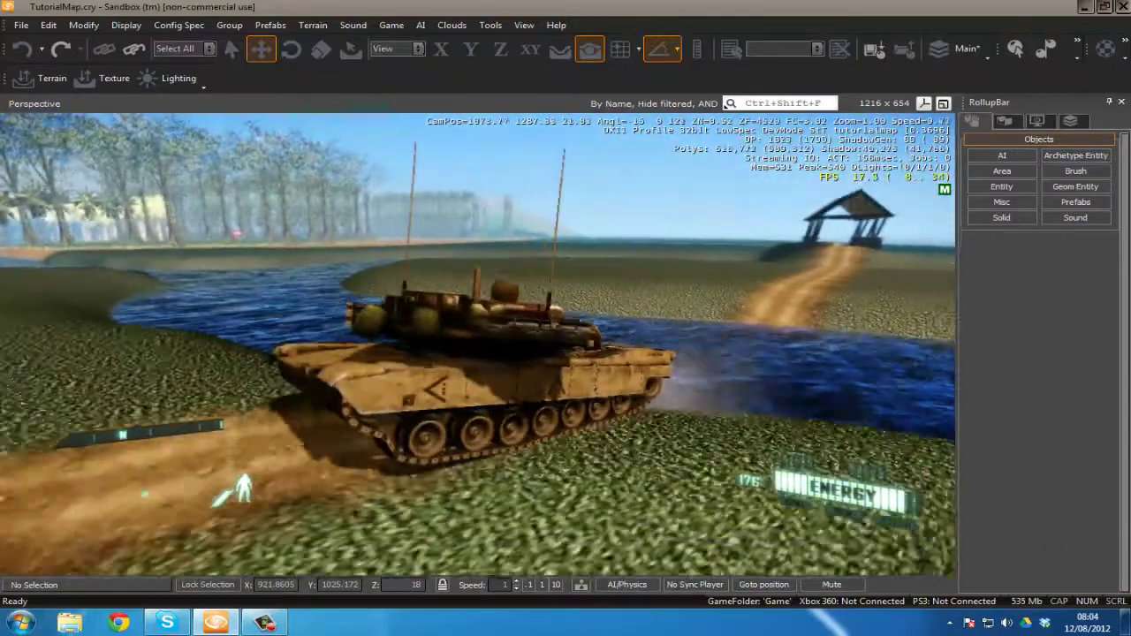
key(w)
key(Escape)
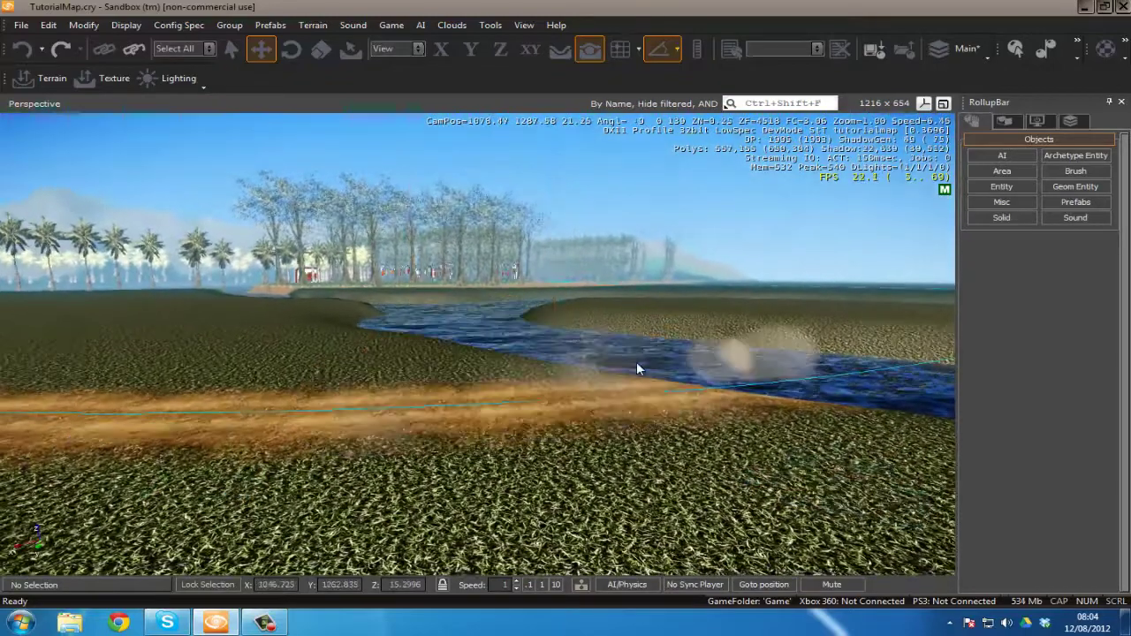
Select the existing dirt road at the river crossing and examine the stretch that runs under the water
right_drag(624, 367, 590, 348)
key(s)
key(d)
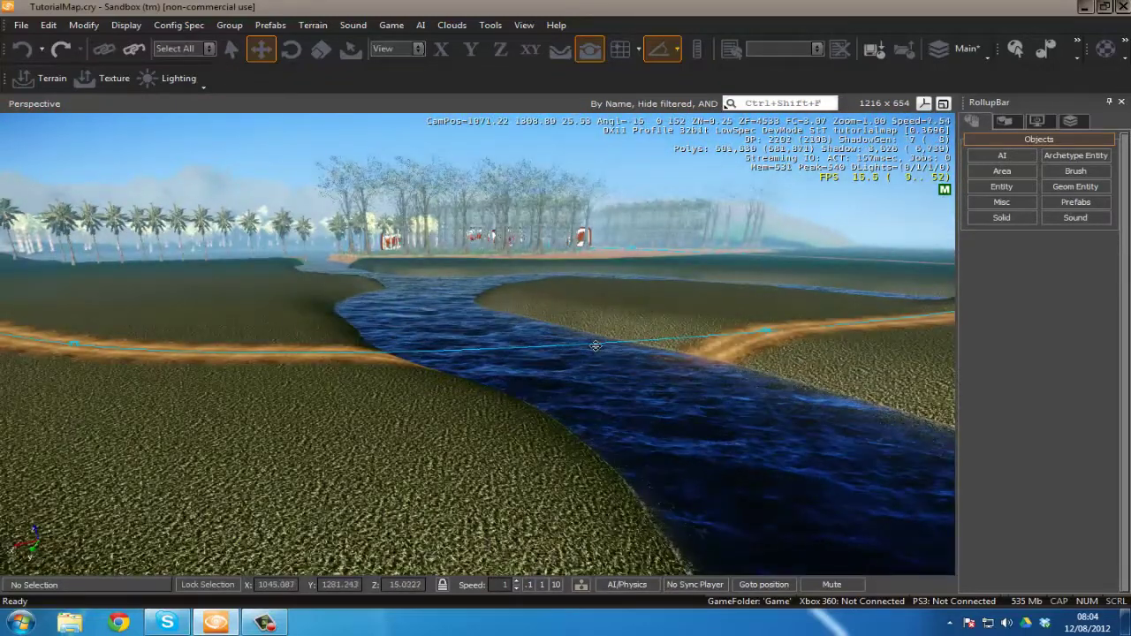
click(595, 346)
key(w)
right_drag(682, 415, 684, 311)
key(s)
key(w)
key(s)
key(w)
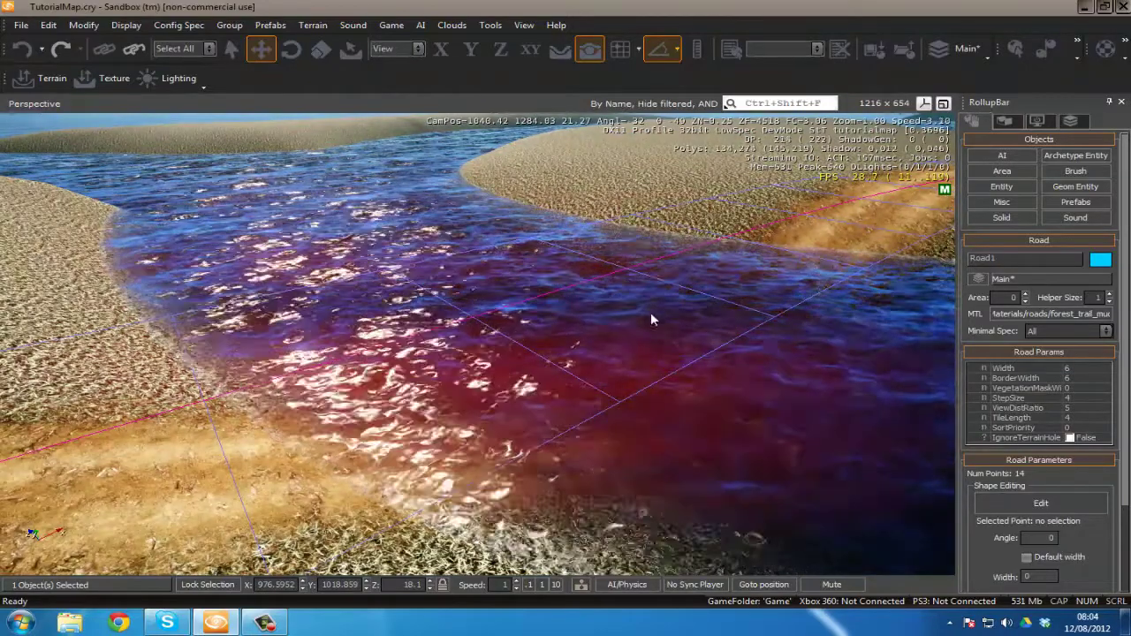
key(w)
mouse_move(881, 348)
right_down()
mouse_move(842, 334)
mouse_move(853, 329)
mouse_move(885, 348)
mouse_move(877, 333)
mouse_move(880, 348)
mouse_move(821, 349)
mouse_move(875, 341)
mouse_move(893, 352)
right_up()
key(w)
click(356, 396)
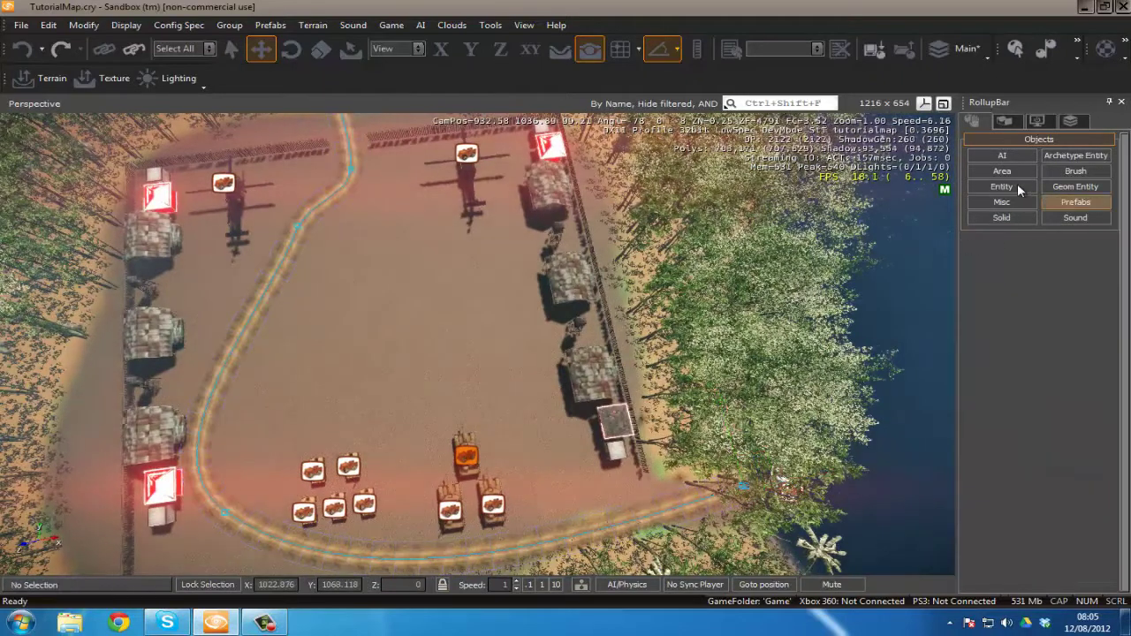
Create a nine-point Road object from the boat at the shore into the camp, looping around the open ground and back
click(1003, 203)
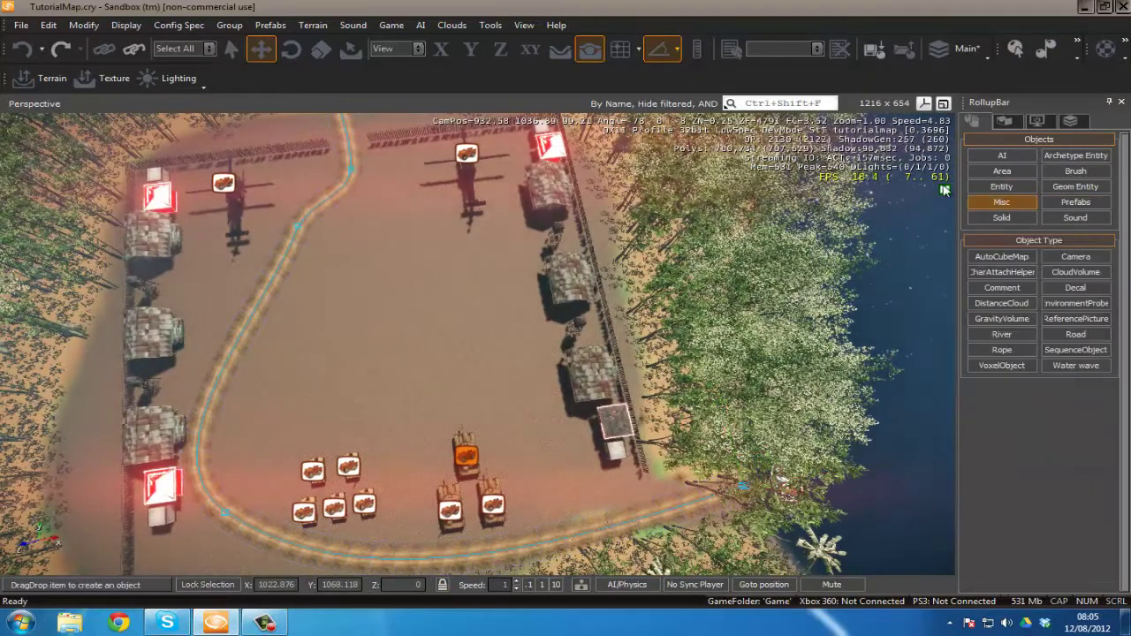
click(1078, 336)
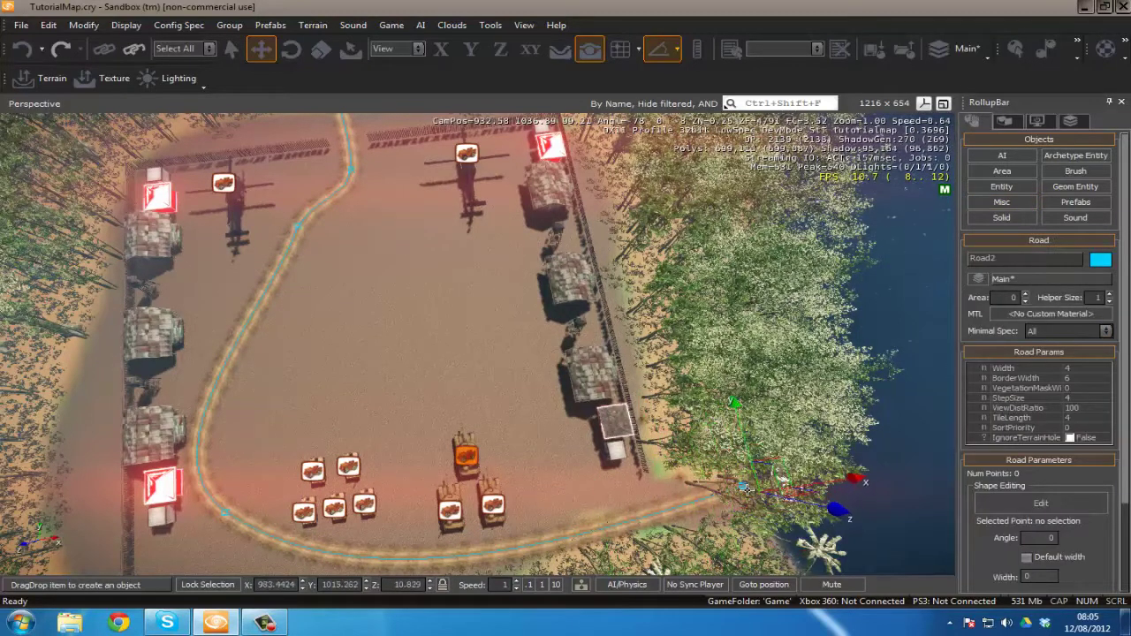
key(d)
right_drag(670, 470, 646, 504)
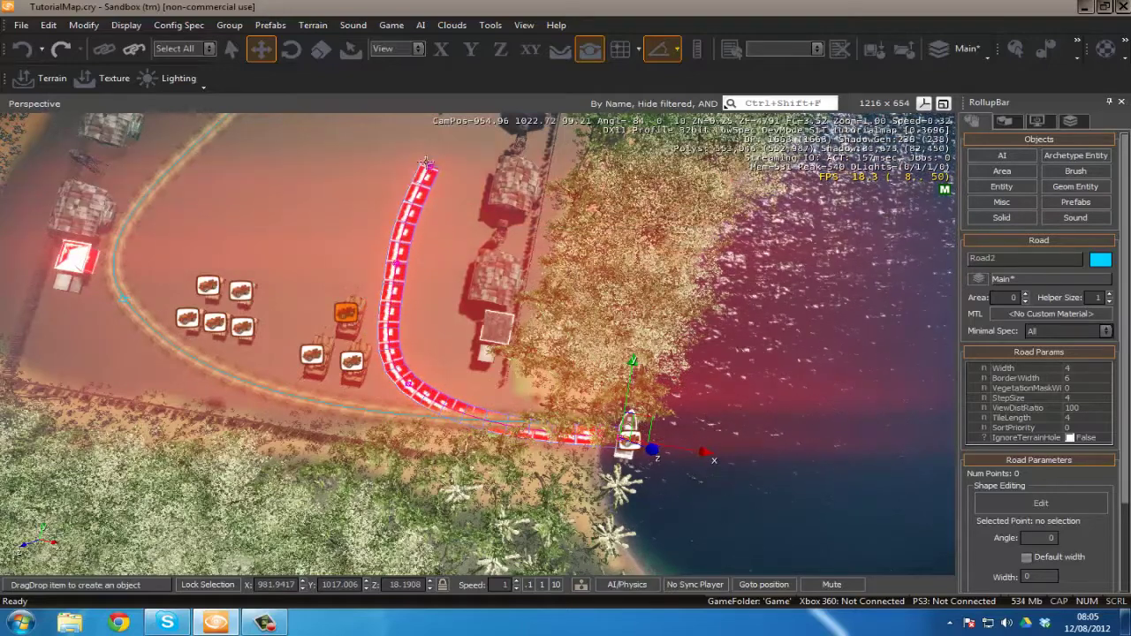
click(426, 166)
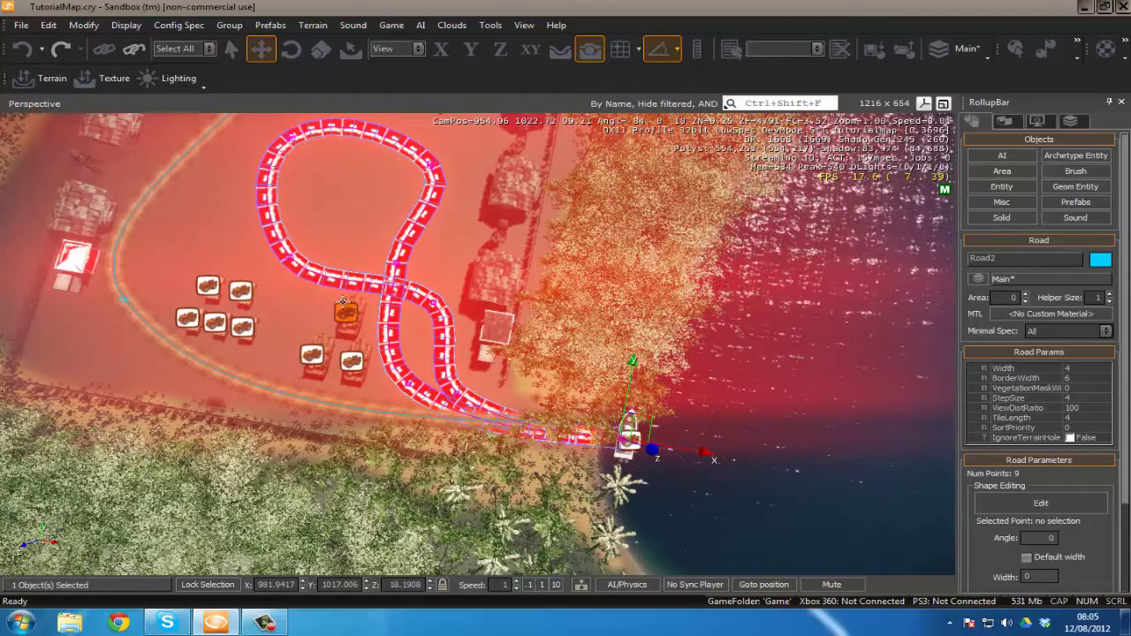
Set the new road's Width parameter to 7
right_drag(342, 301, 412, 323)
key(w)
key(s)
key(w)
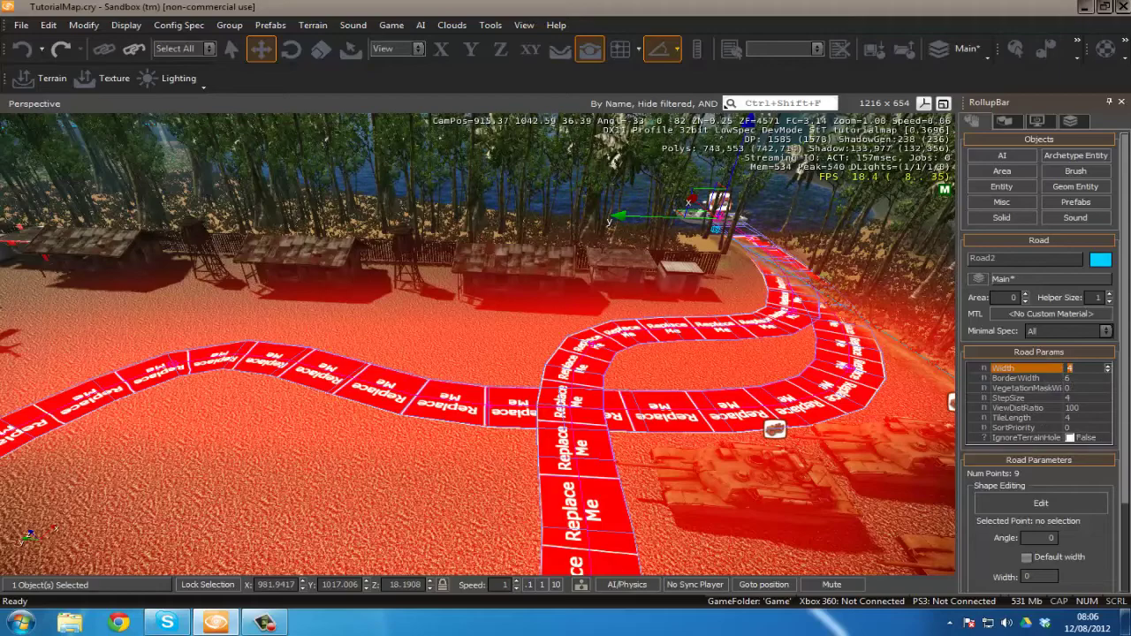
text(7)
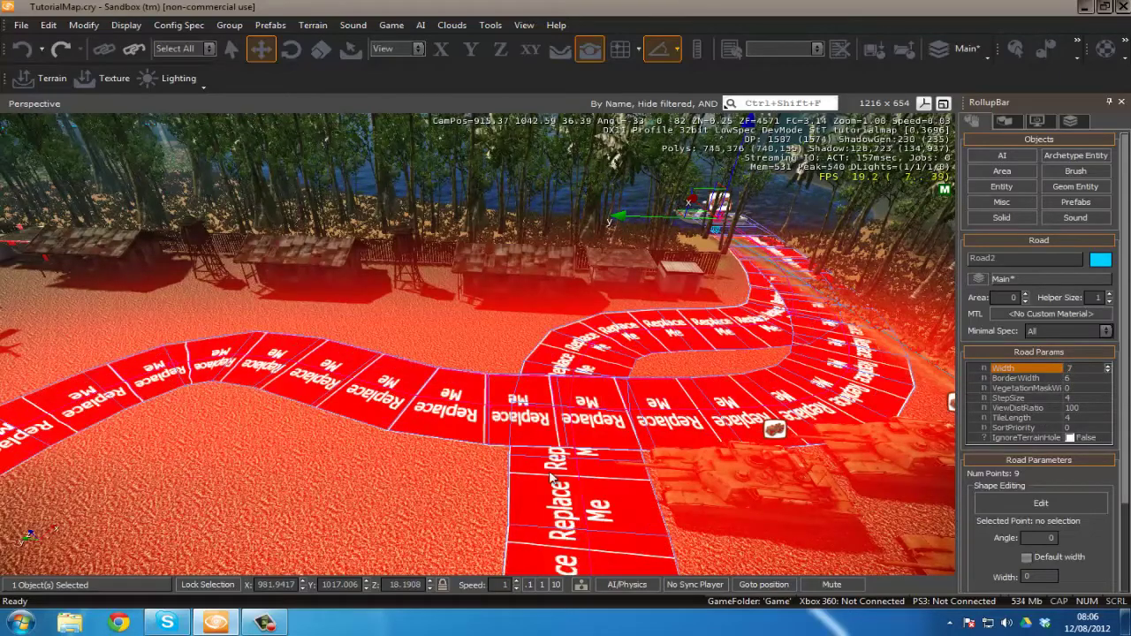
right_drag(572, 475, 550, 477)
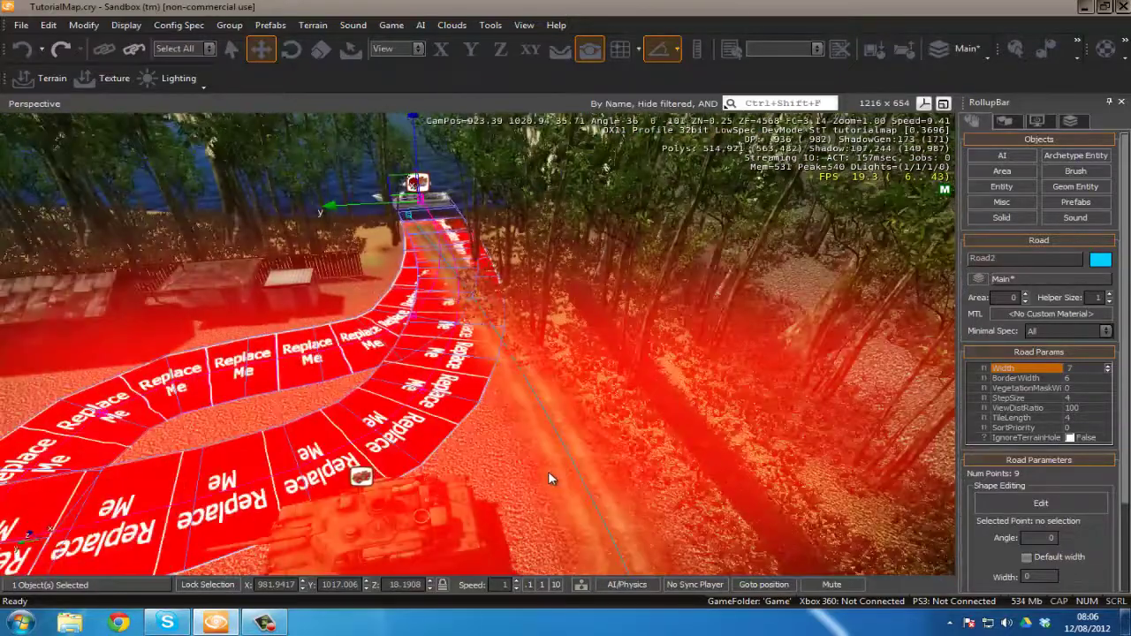
scroll(548, 478, down, 3)
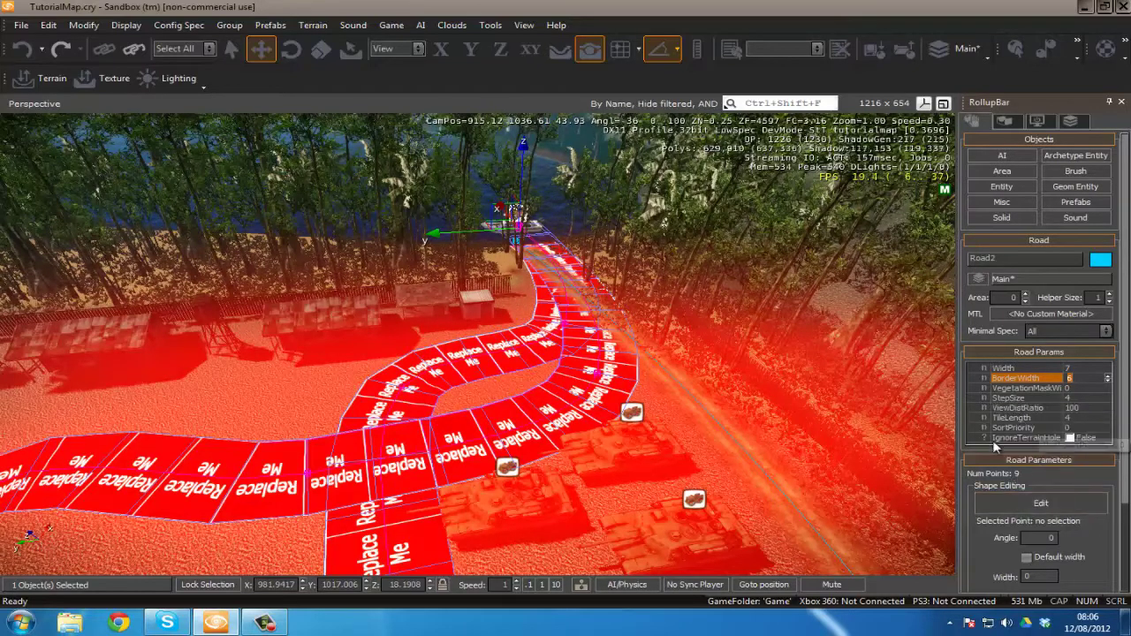
Open the road's material selection and inspect the forest_trail_mud_dark and forest_trail_mud materials in Materials/roads
click(1044, 311)
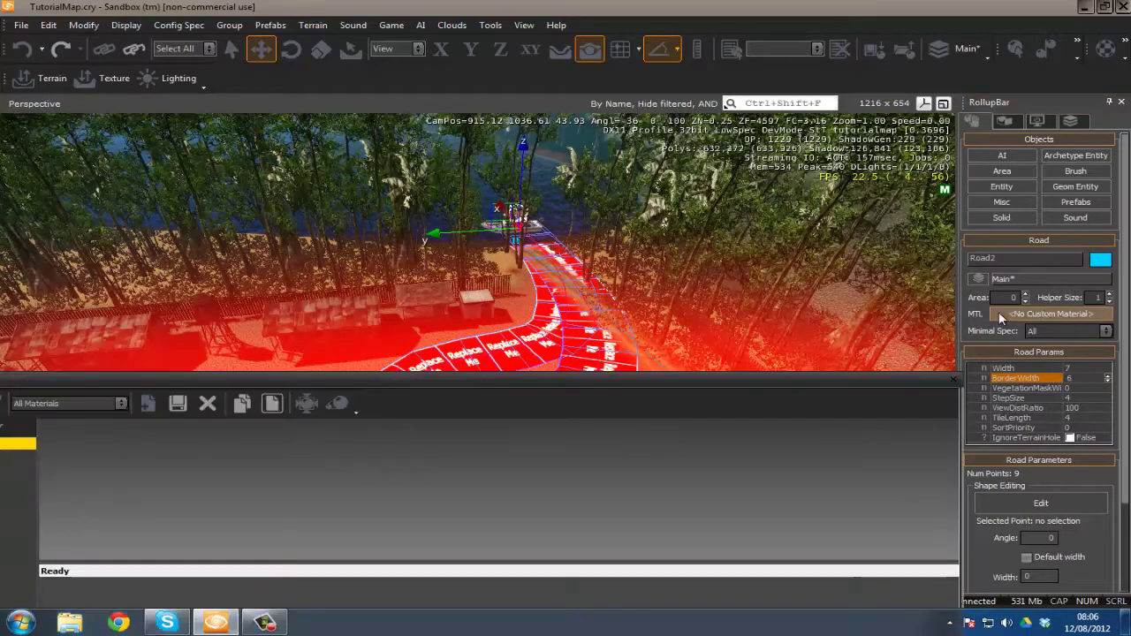
drag(547, 387, 888, 163)
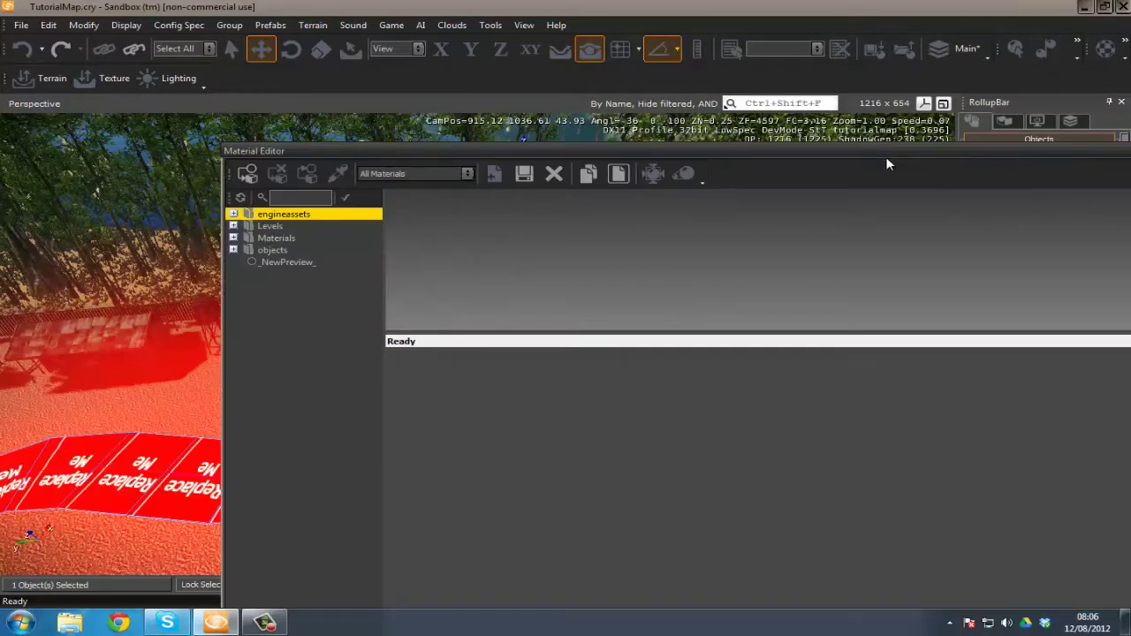
click(233, 238)
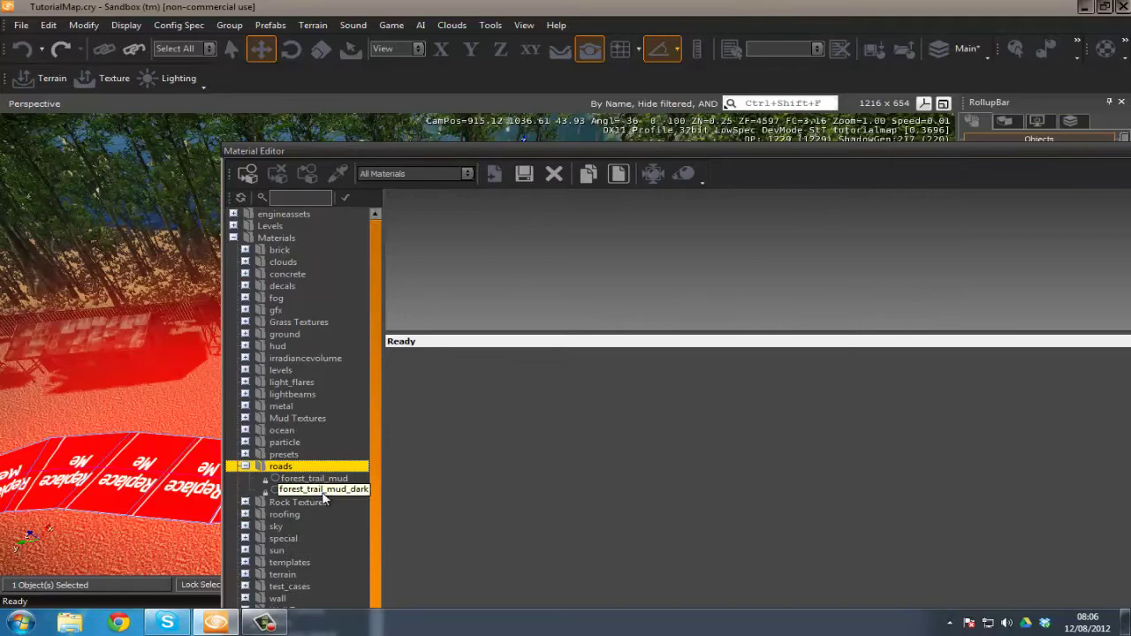
click(324, 493)
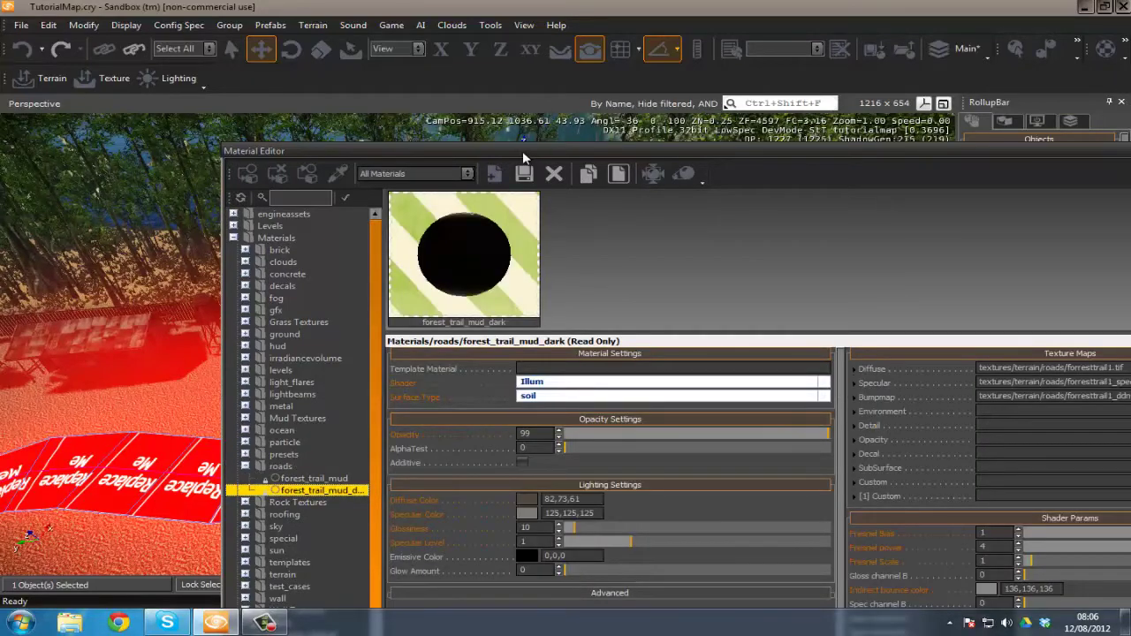
drag(522, 151, 318, 119)
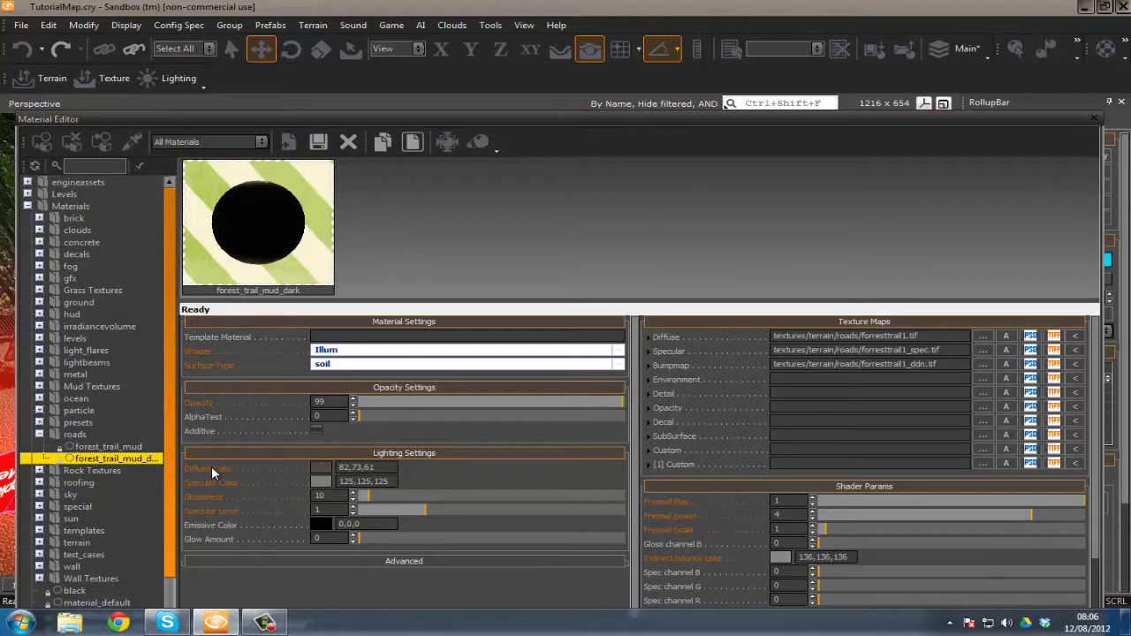
mouse_move(659, 340)
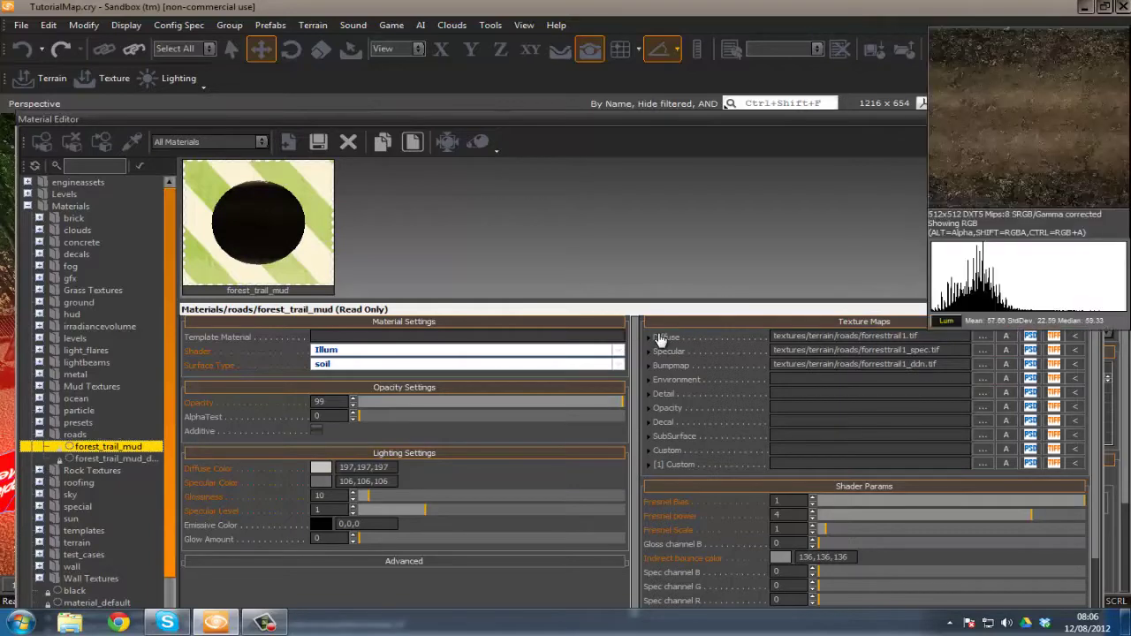
Browse the Materials/terrain/roads materials, checking airfield_rubber, airstrip_colourmap, dirt_road_ascention_dark, stripe_yellow_corner_darker and stripe_noparking_corner
click(39, 434)
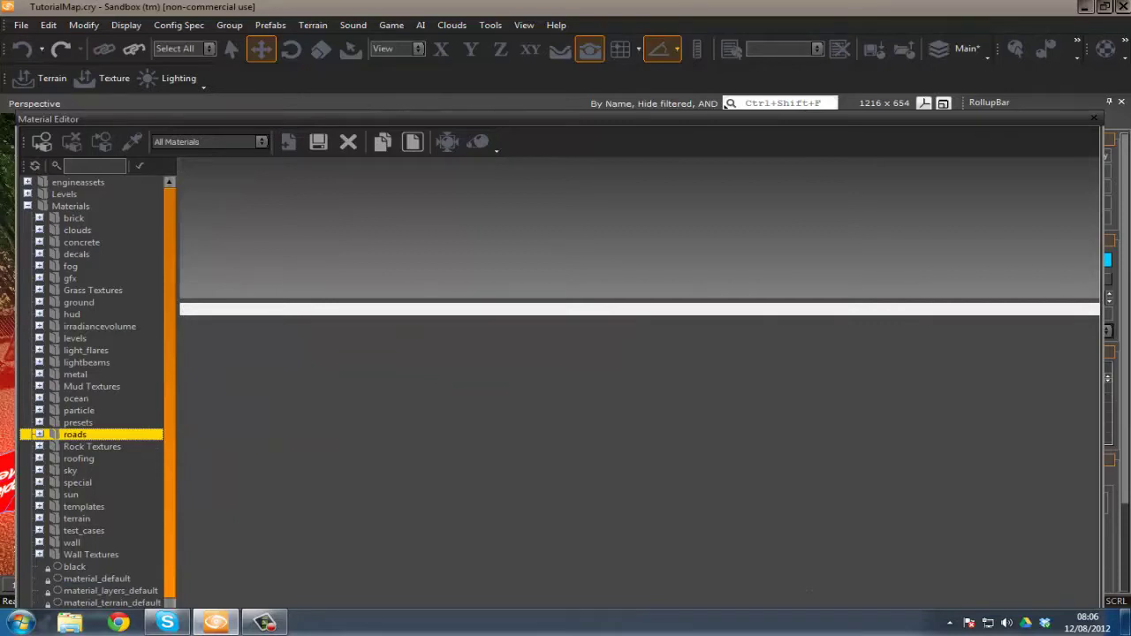
click(76, 519)
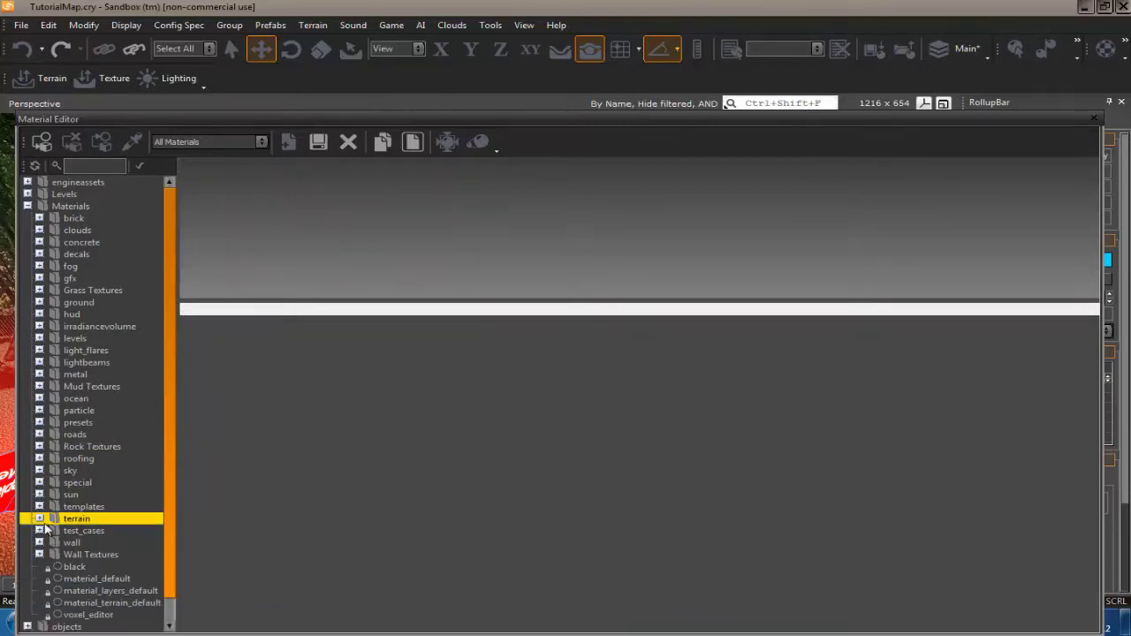
click(39, 519)
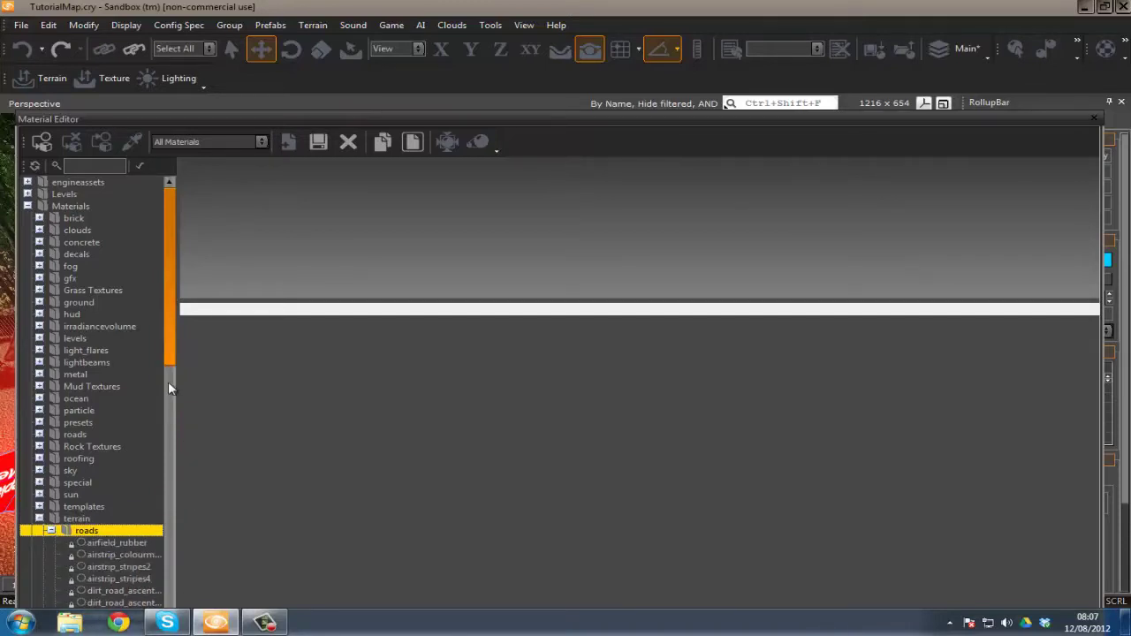
scroll(81, 370, down, 5)
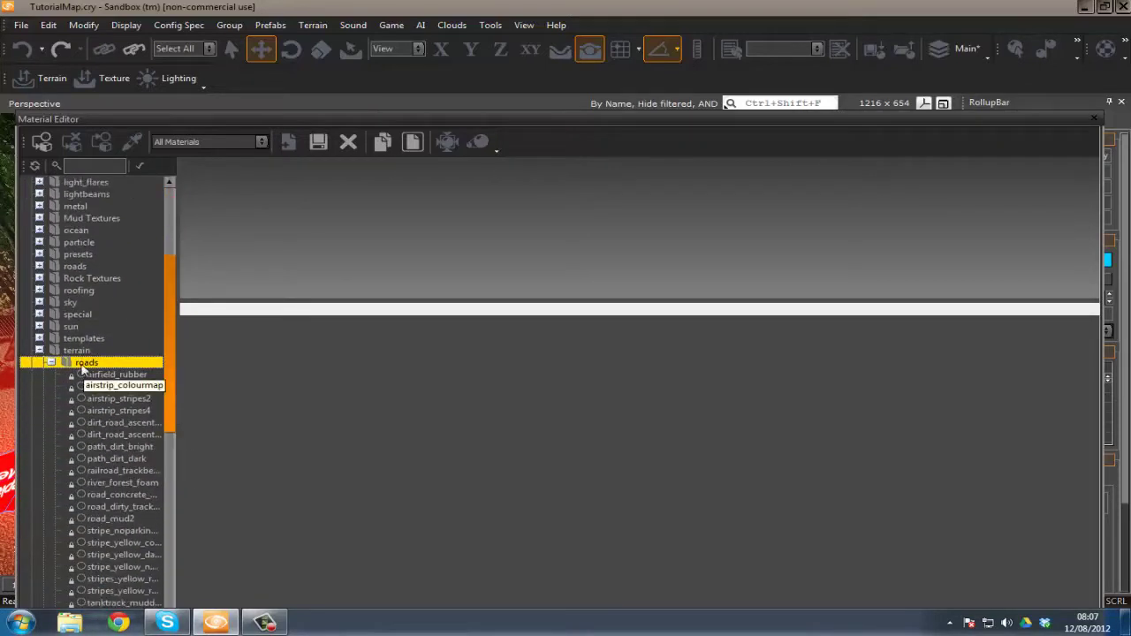
click(96, 374)
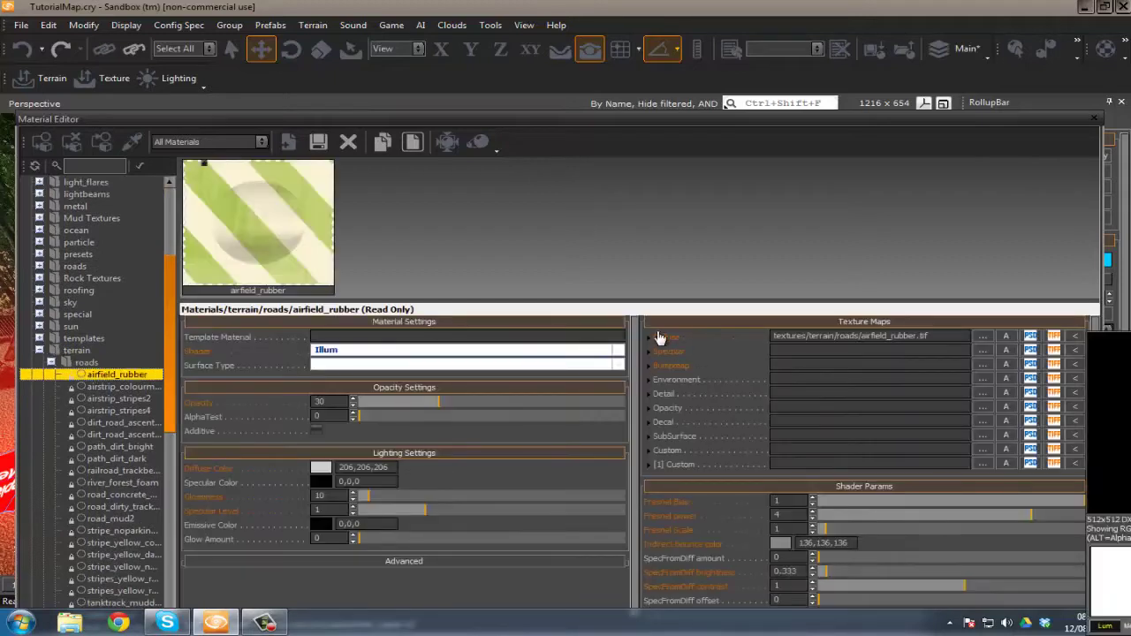
click(101, 398)
click(111, 388)
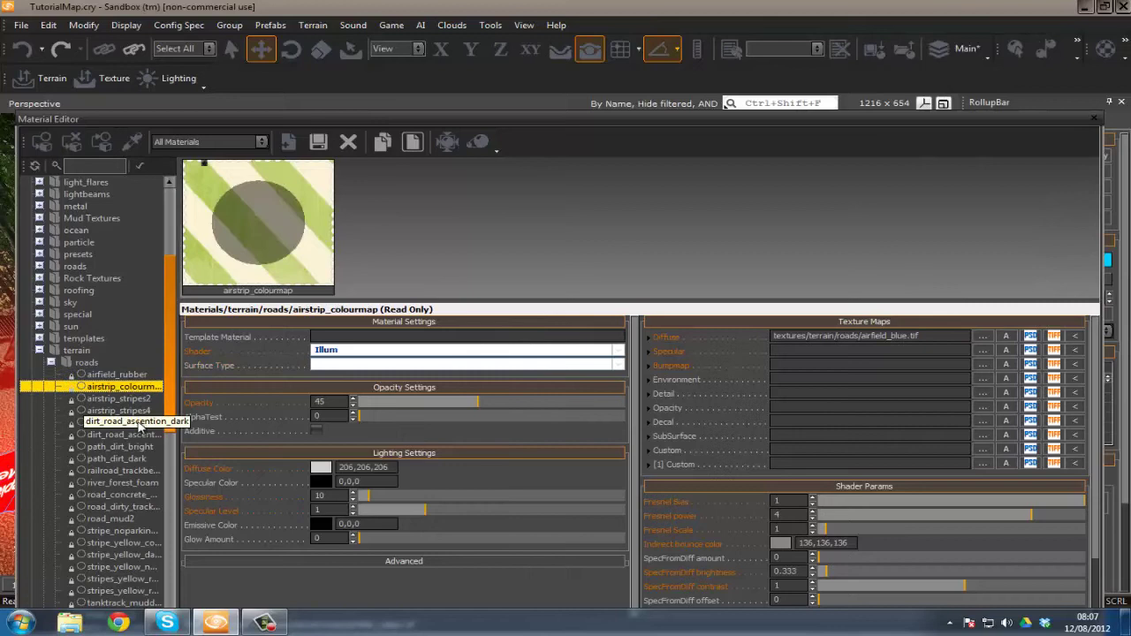
click(139, 423)
mouse_move(645, 342)
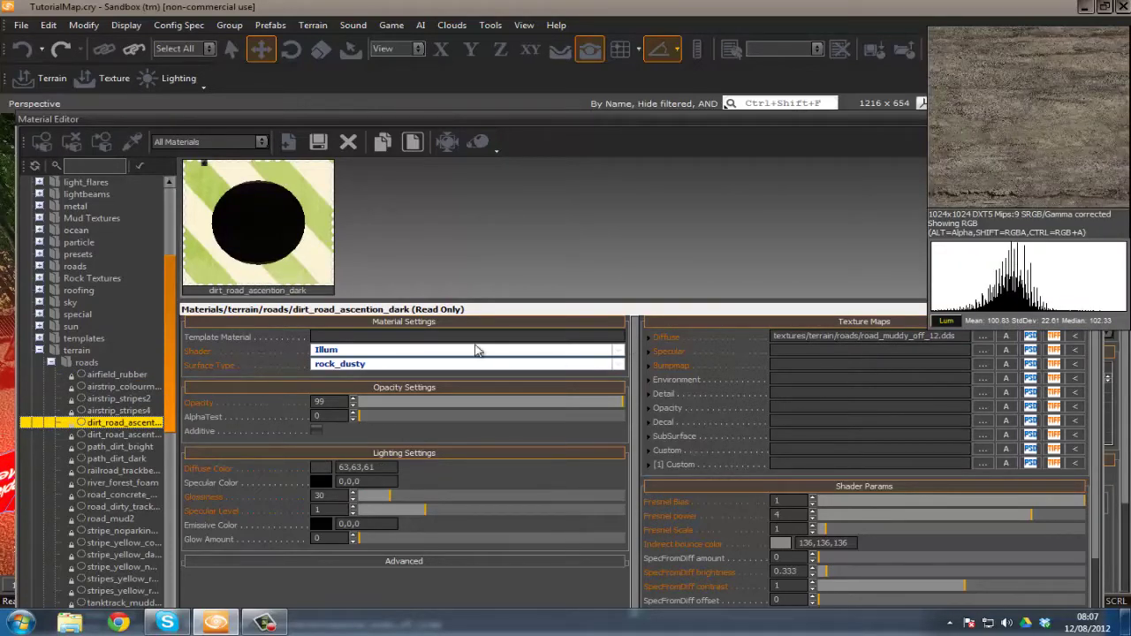
click(111, 541)
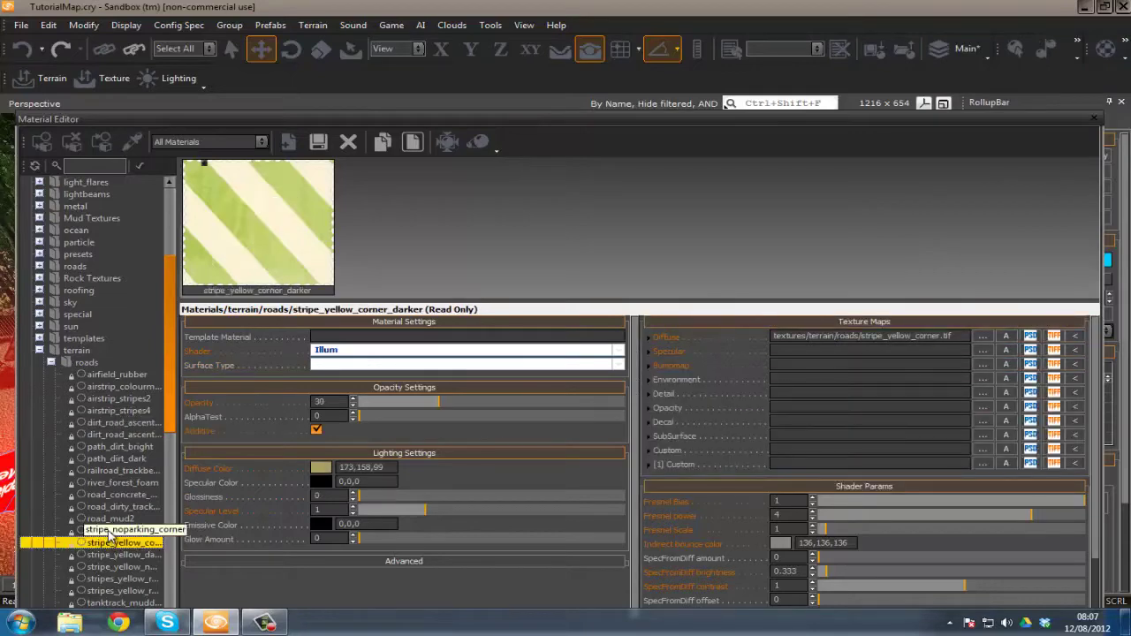
click(109, 531)
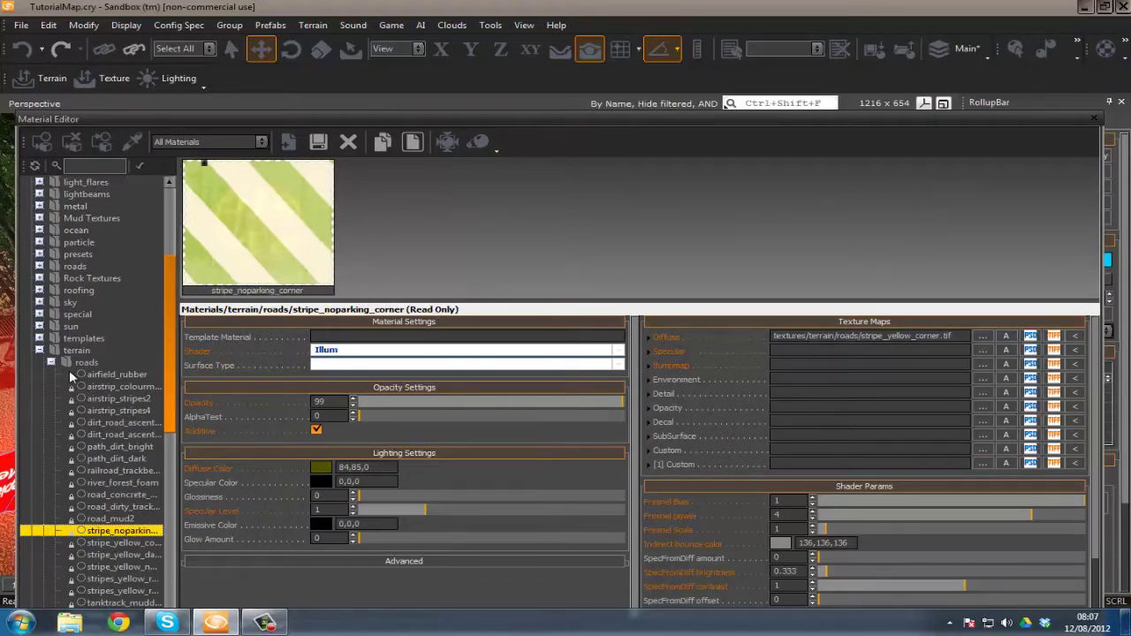
click(51, 363)
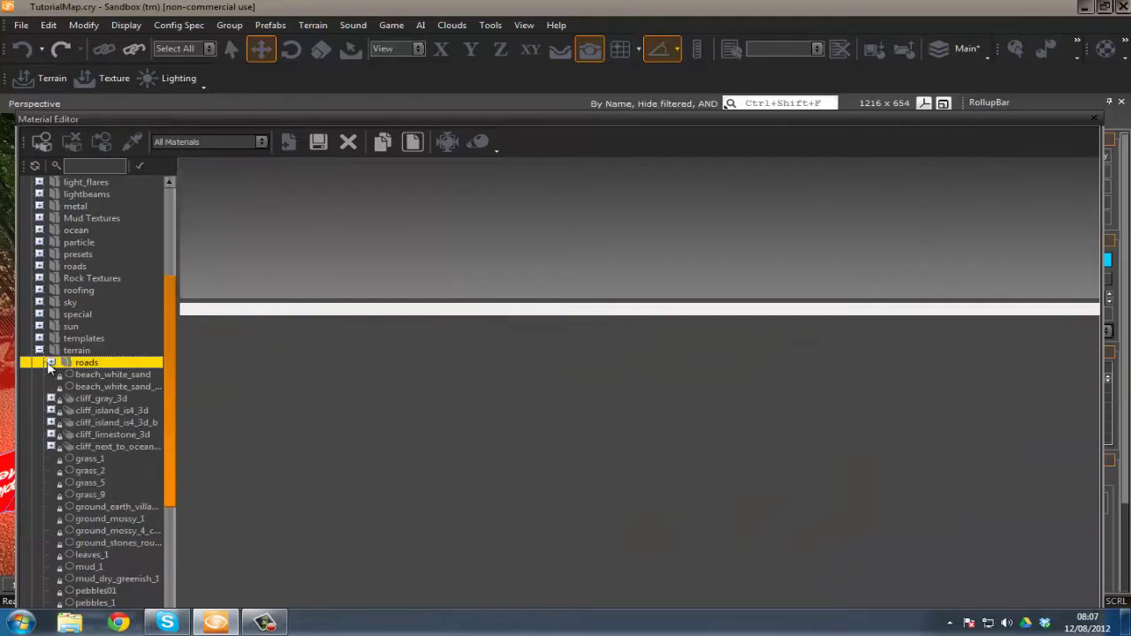
Assign the forest_trail_mud material from Materials/roads to the selected road and close the material editor
click(38, 266)
click(85, 292)
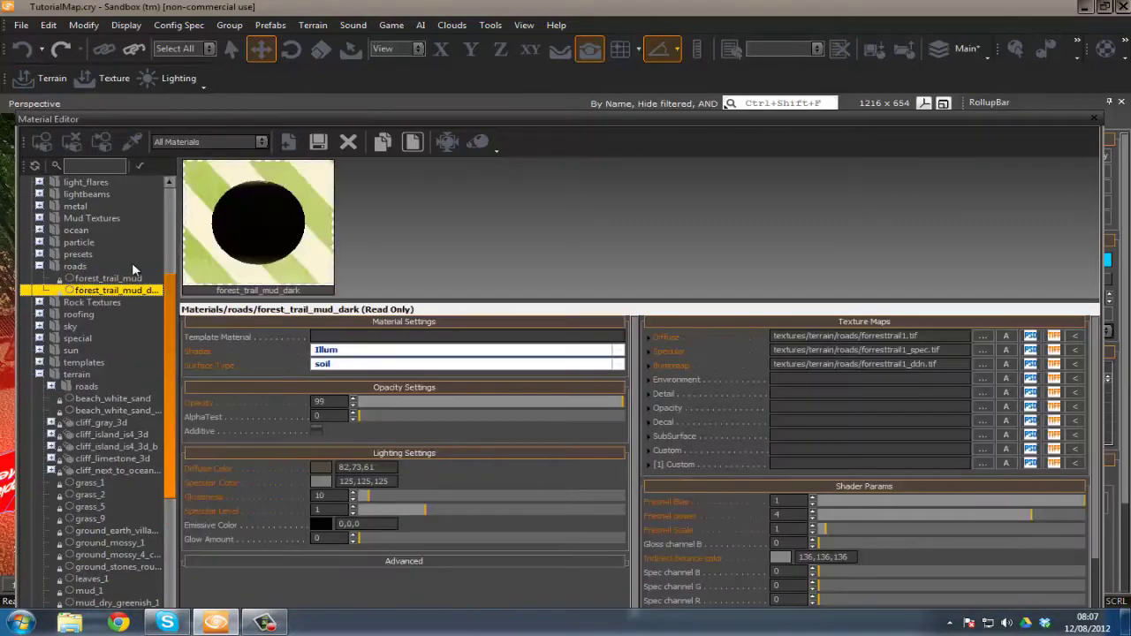
click(111, 279)
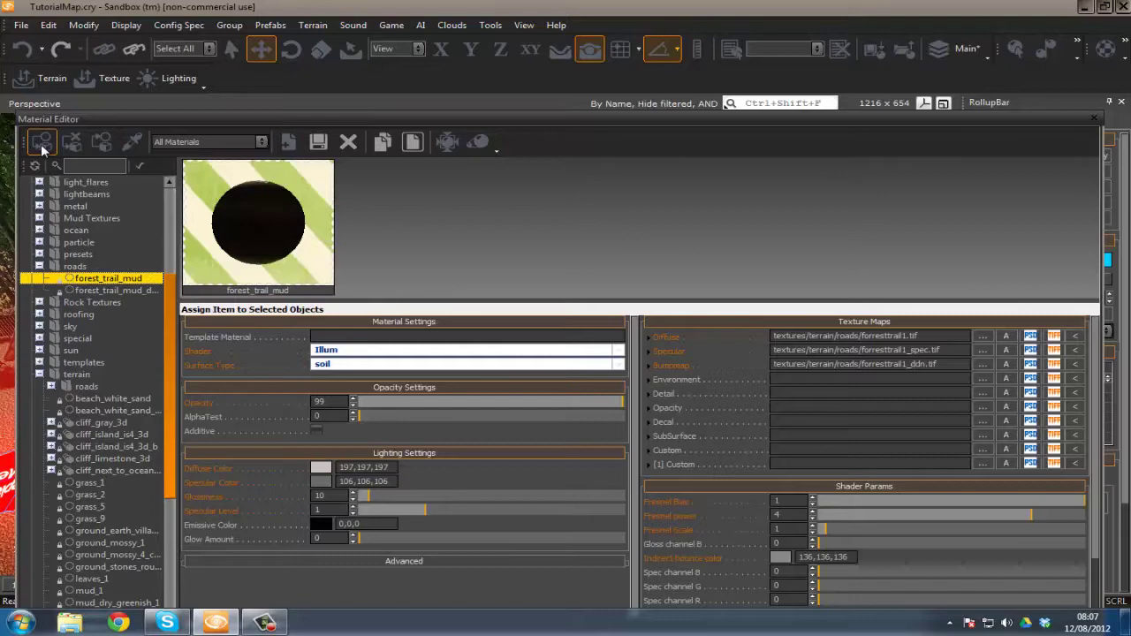
click(41, 143)
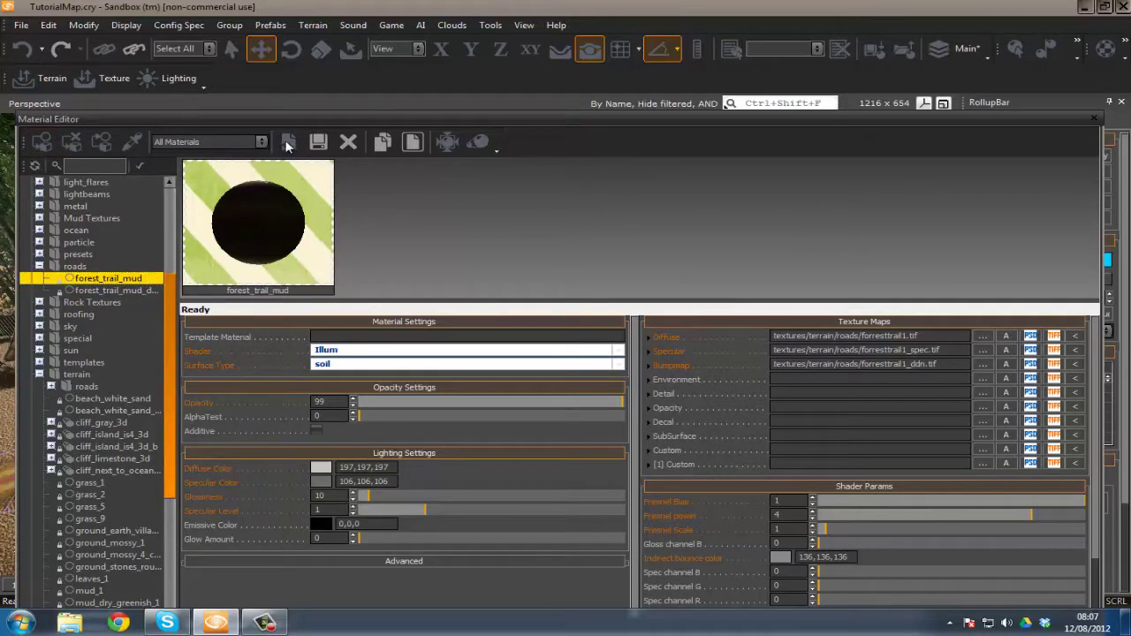
drag(360, 115, 359, 256)
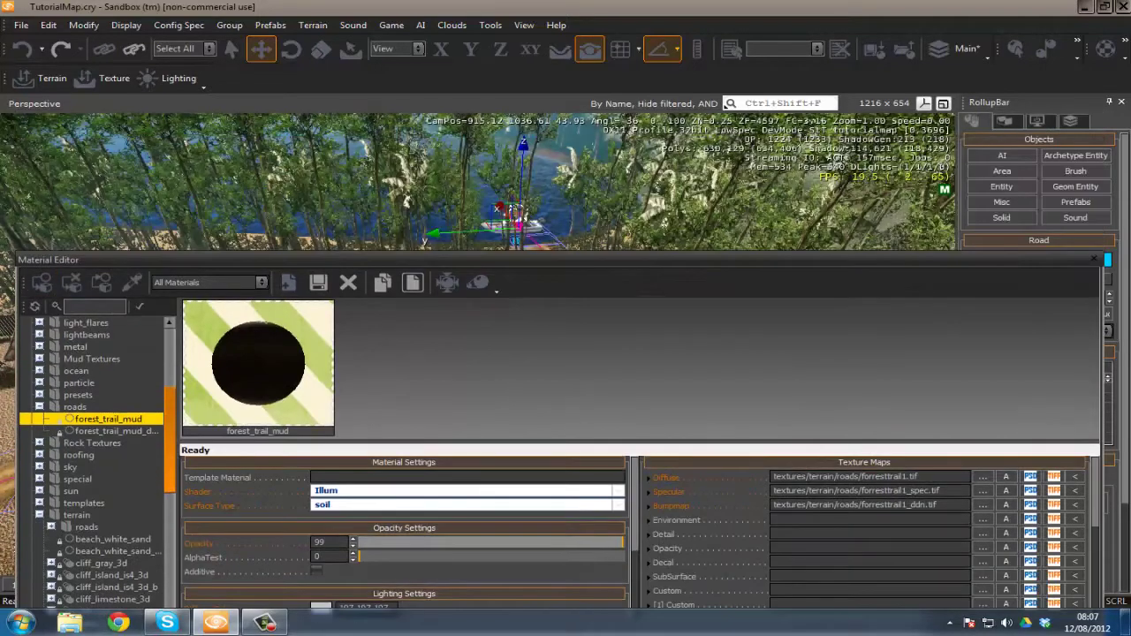
click(1095, 262)
Start editing the road's shape and delete the point at the bend in front of the tanks
key(w)
right_drag(495, 417, 501, 416)
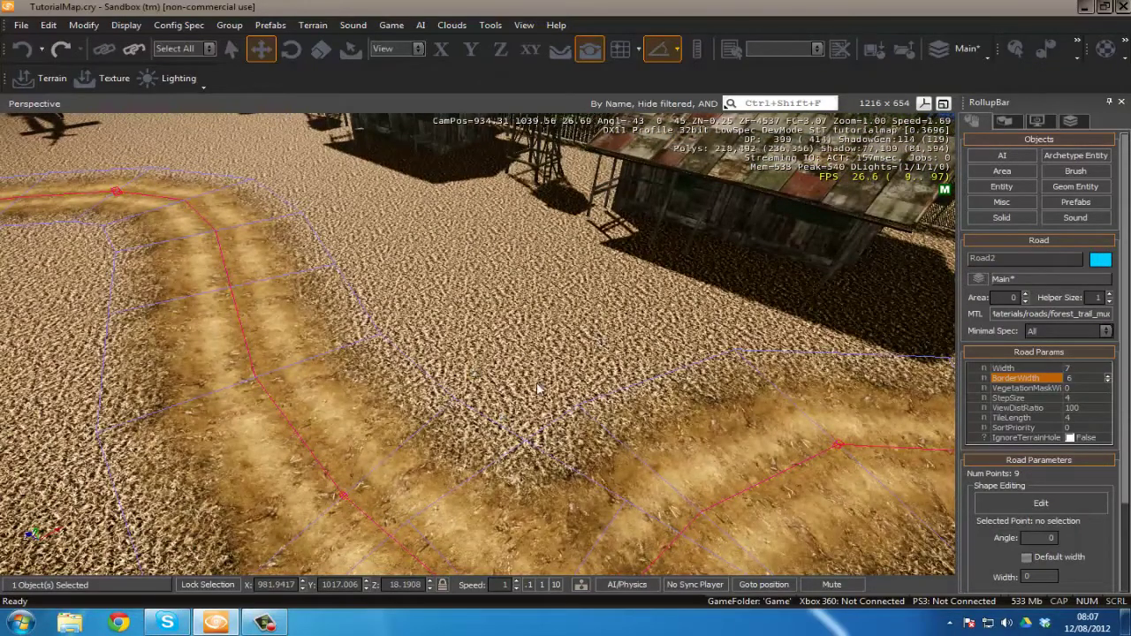
right_drag(520, 415, 501, 413)
key(w)
key(s)
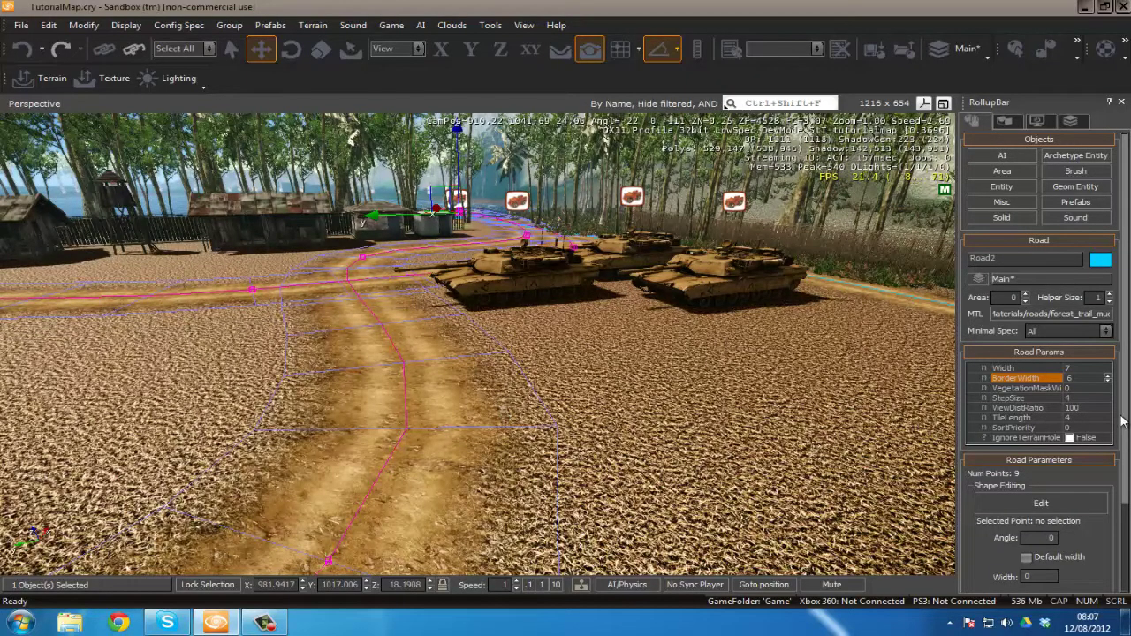
right_drag(521, 417, 519, 409)
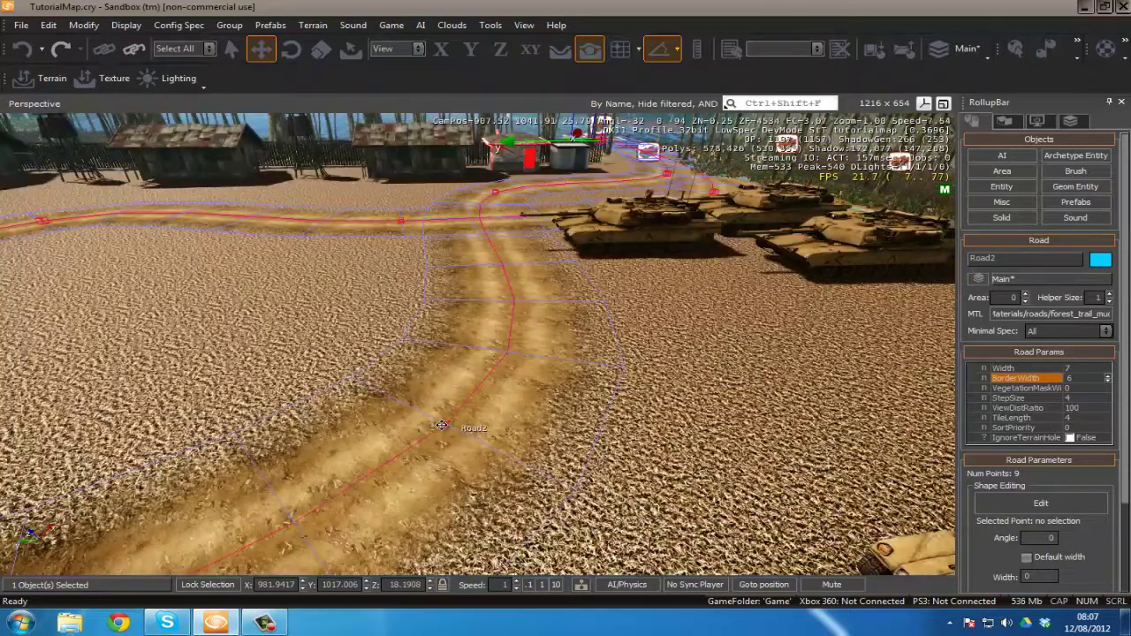
click(1041, 503)
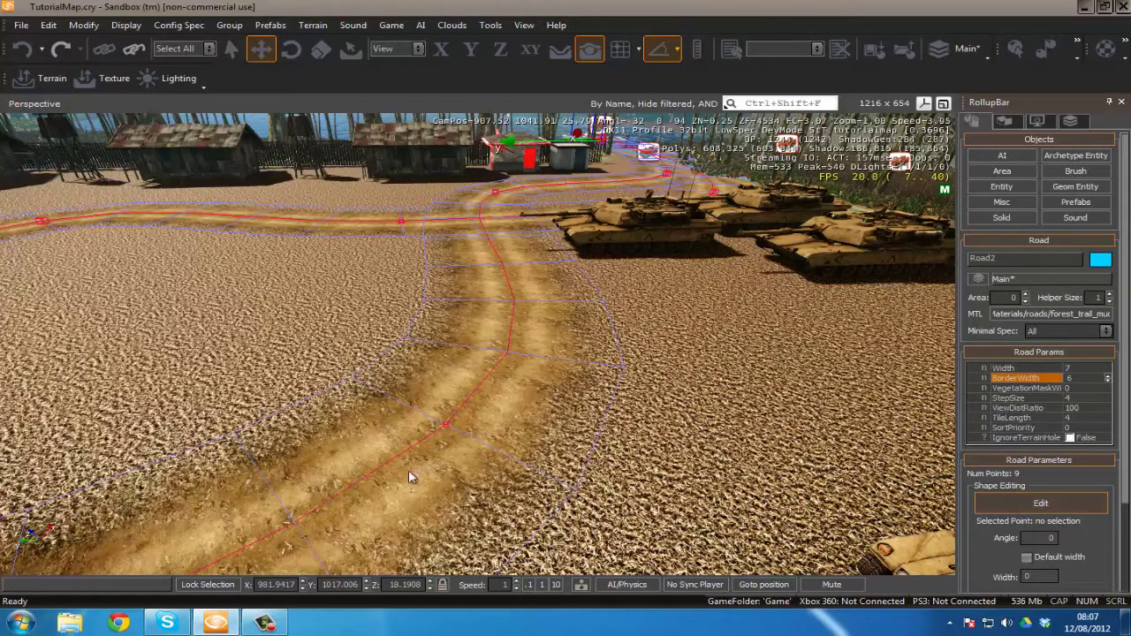
double_click(448, 424)
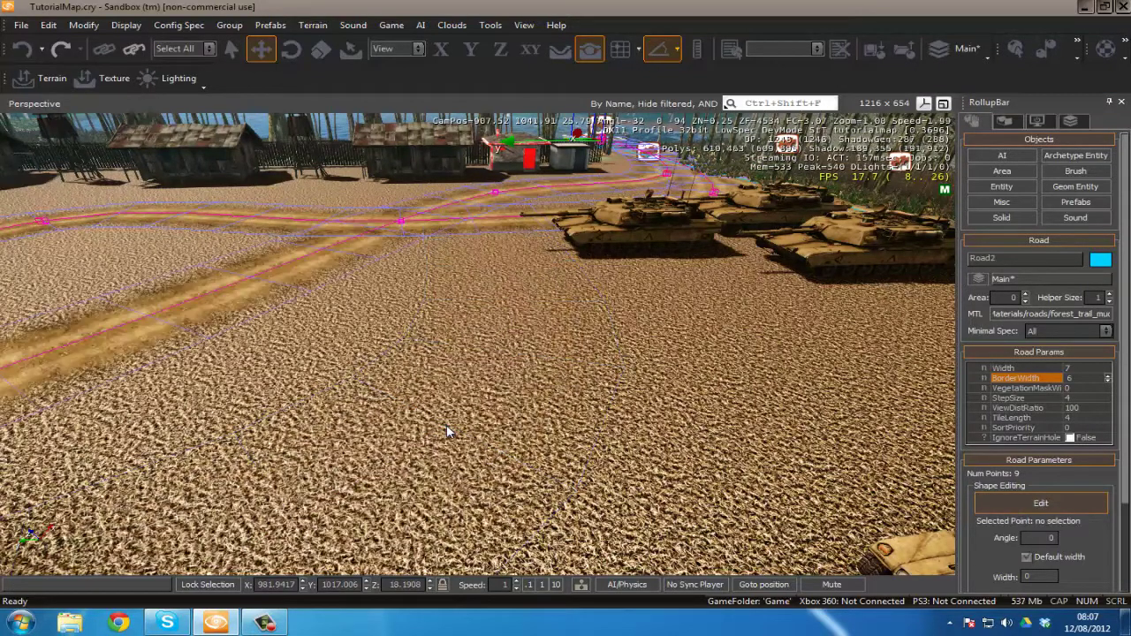
Insert a new point on the near side of the loop and pull it toward the tanks to widen the loop
right_drag(435, 365, 449, 356)
scroll(449, 361, down, 5)
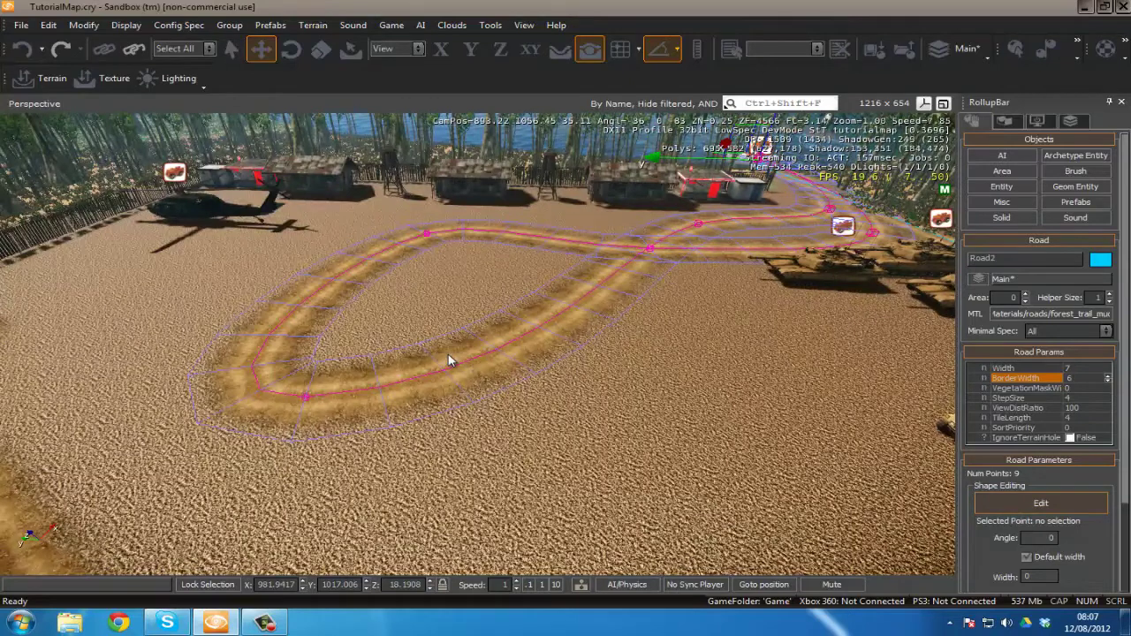
drag(449, 360, 720, 384)
click(759, 372)
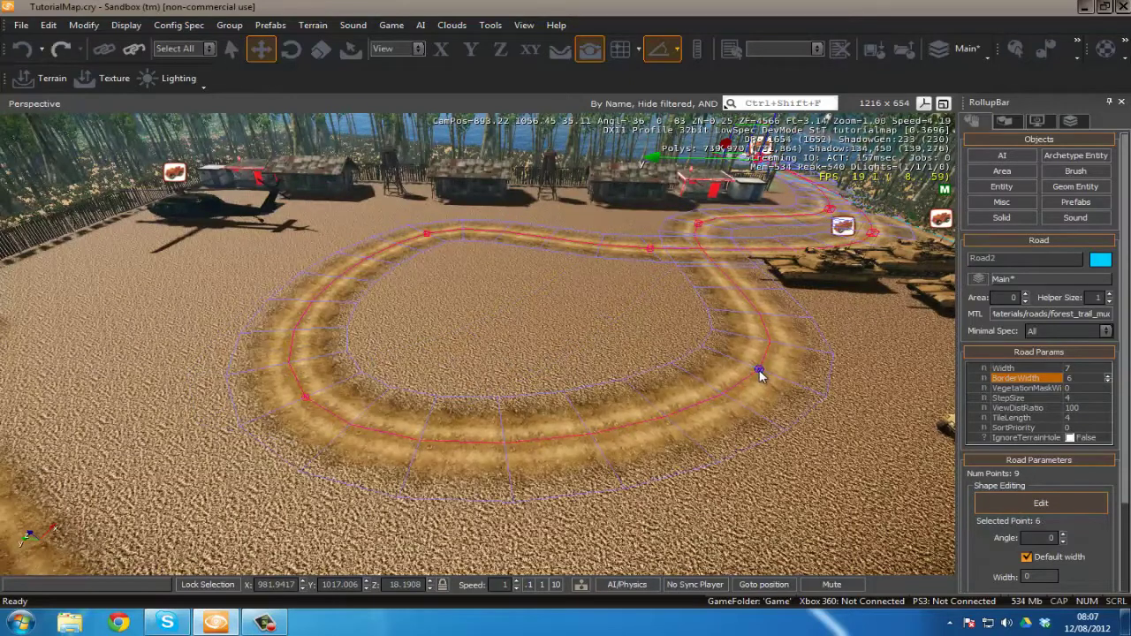
Constrain movement to the Y axis and shift the new point on the loop's near side slightly along it
click(442, 51)
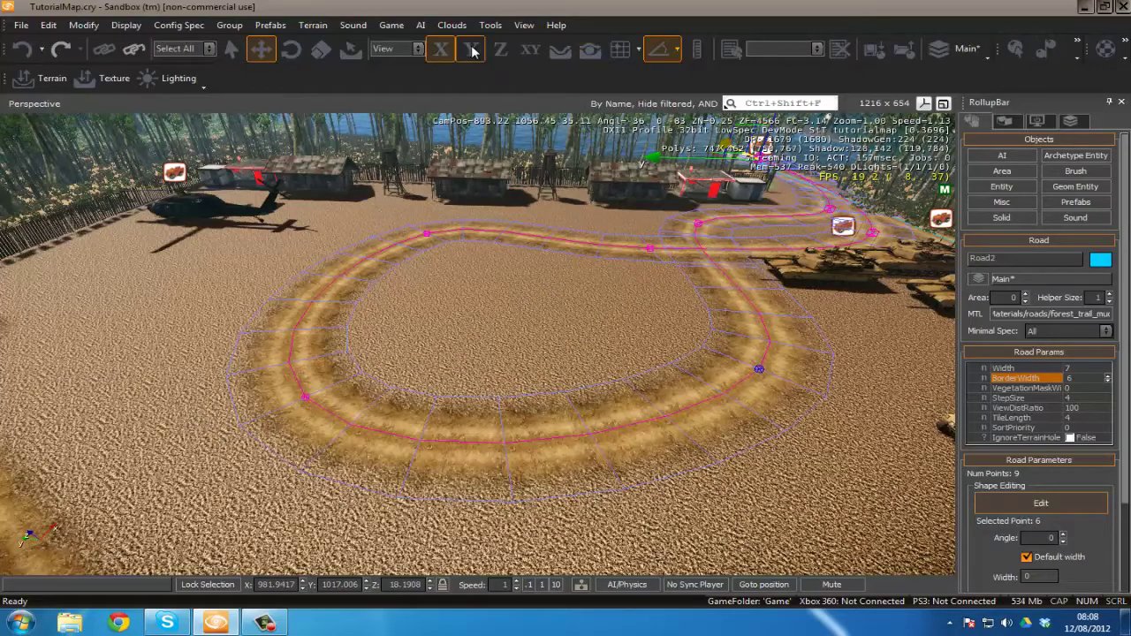
click(472, 51)
right_drag(630, 407, 630, 411)
key(w)
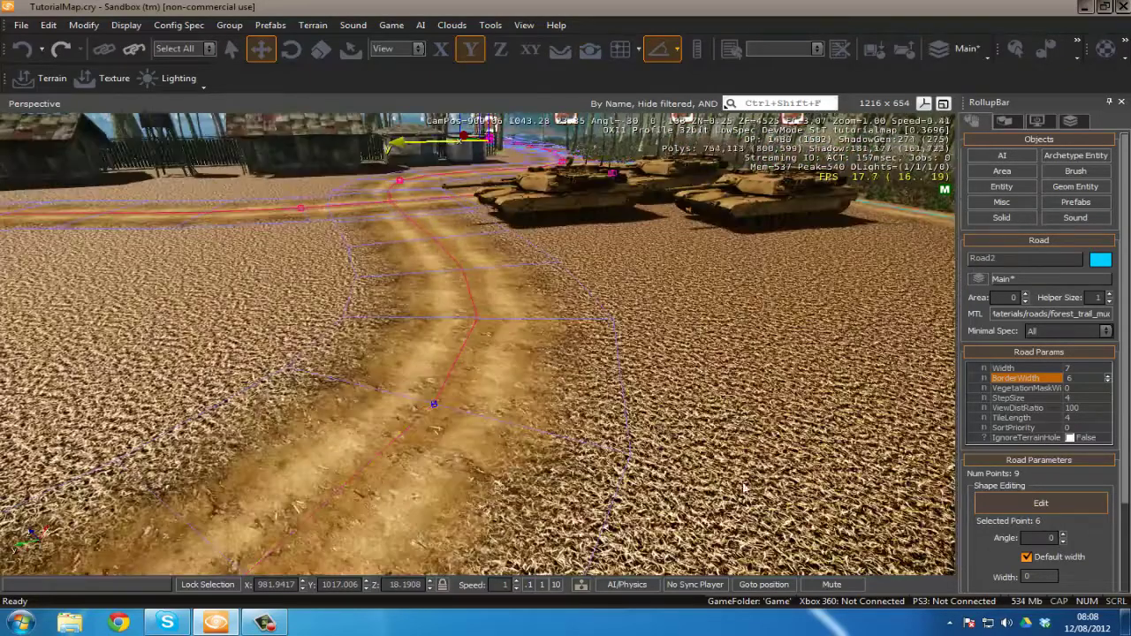
mouse_move(491, 419)
right_down()
mouse_move(482, 408)
mouse_move(493, 419)
right_up()
key(d)
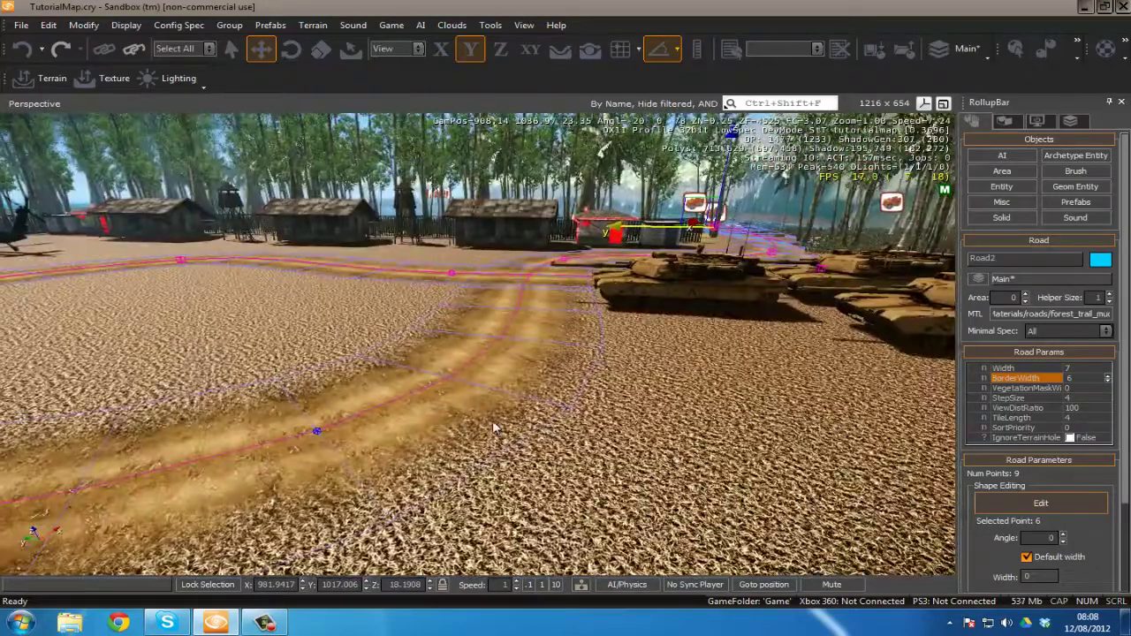
click(728, 182)
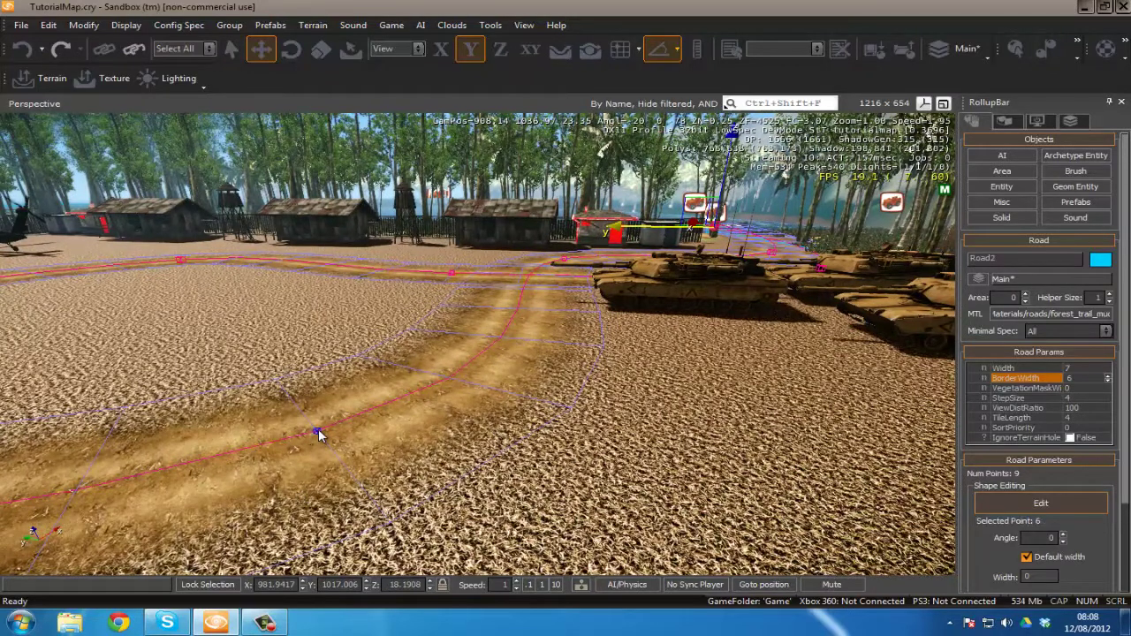
drag(319, 434, 318, 329)
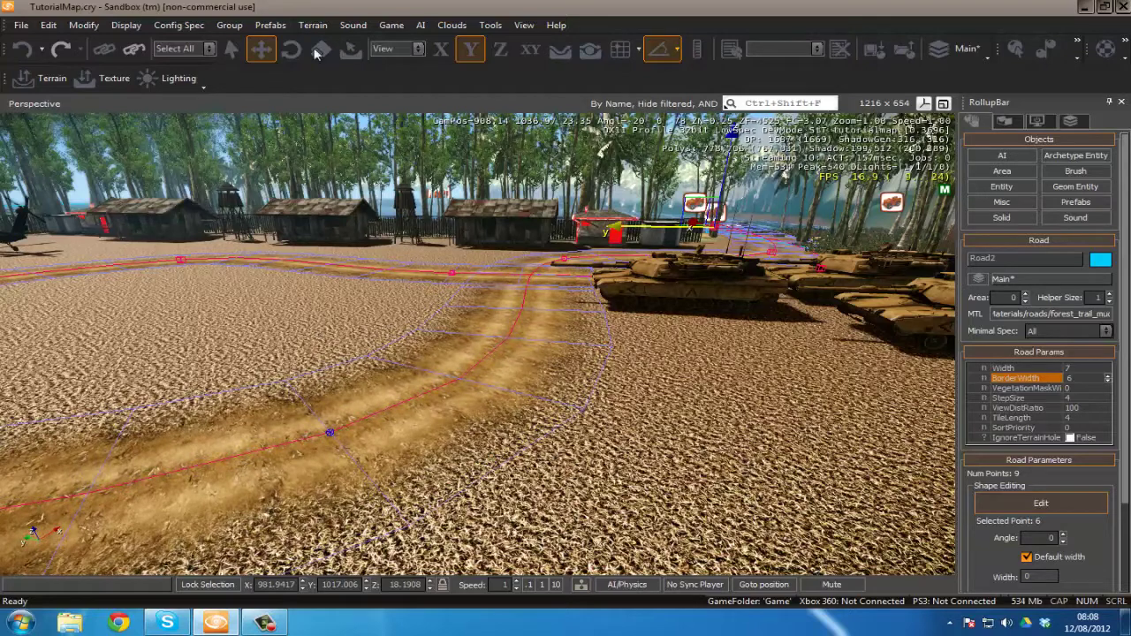
Constrain movement to the Z axis and raise points 6 and 5 of the loop well above the ground
click(500, 49)
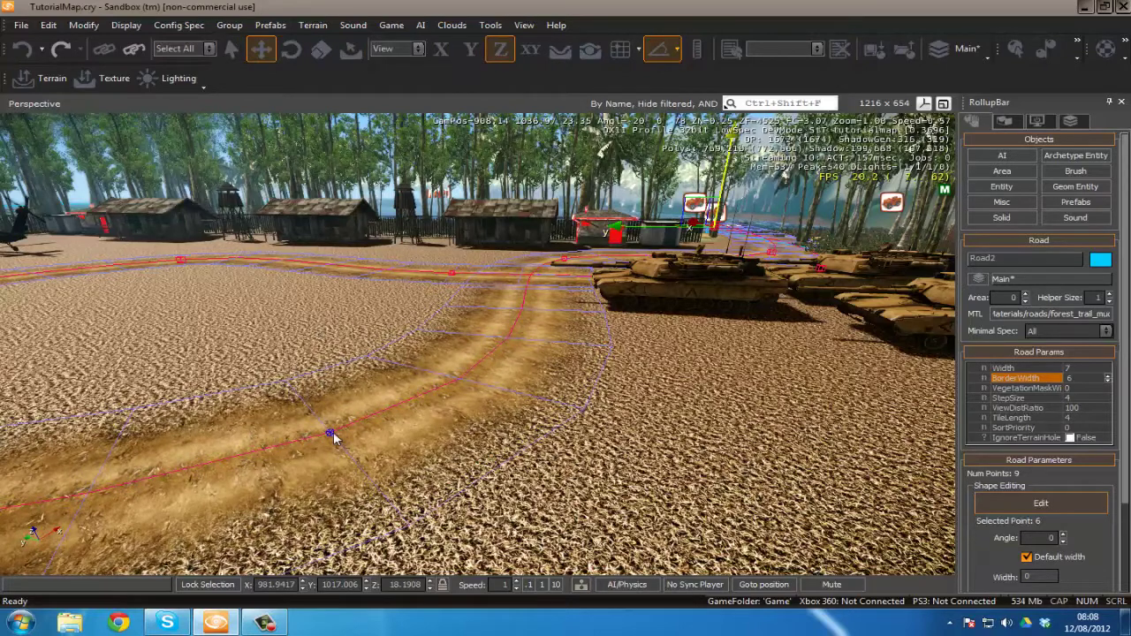
drag(331, 431, 319, 217)
key(s)
key(a)
right_drag(316, 212, 391, 340)
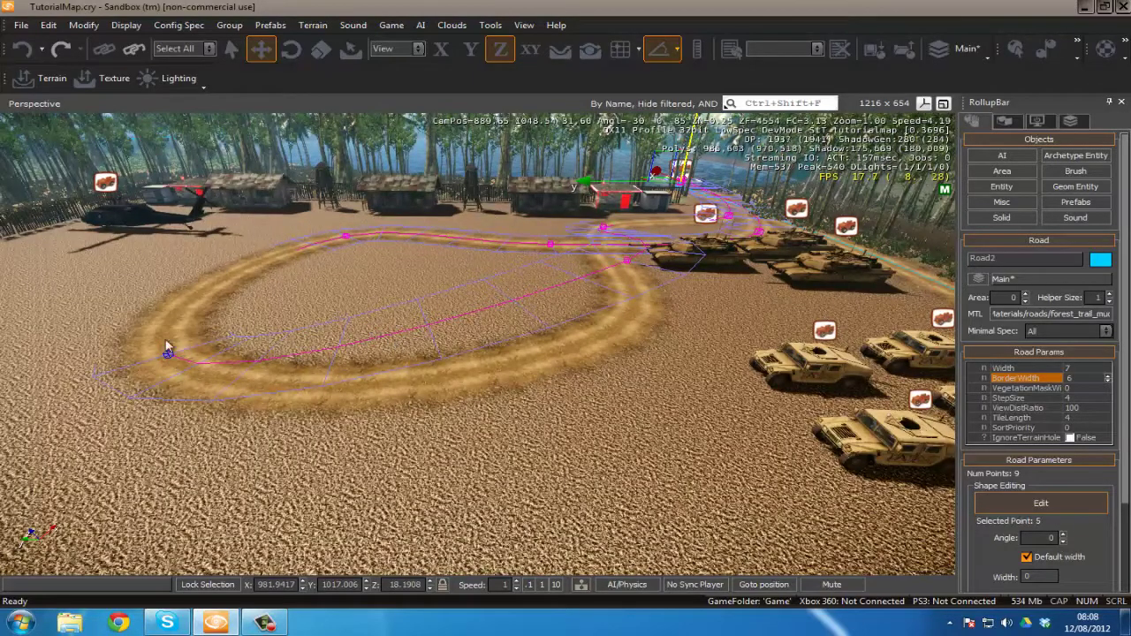
drag(168, 351, 137, 287)
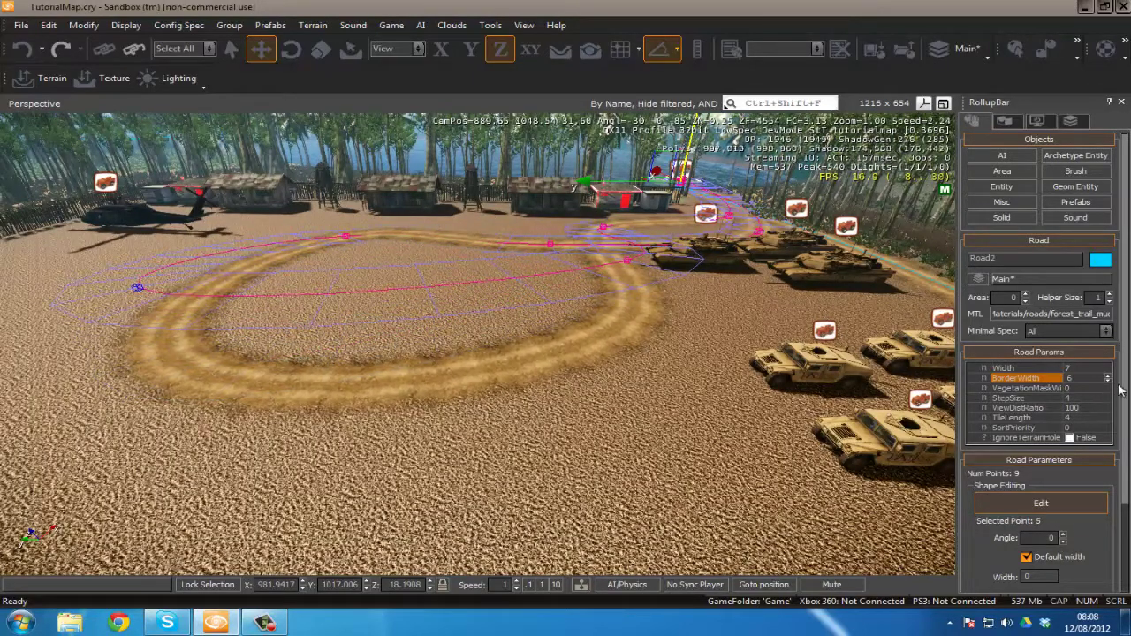
Align the terrain height map to the raised road and inspect the resulting slope near the parked Humvees
scroll(1125, 381, down, 3)
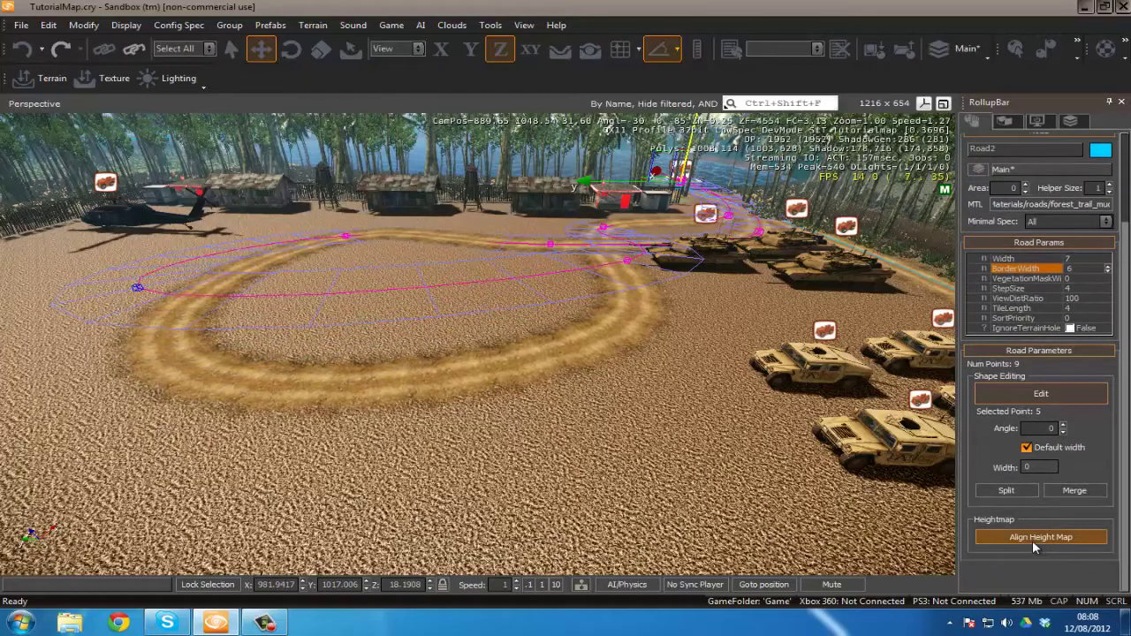
click(1032, 540)
key(s)
mouse_move(336, 386)
right_down()
mouse_move(355, 387)
mouse_move(337, 391)
right_up()
key(w)
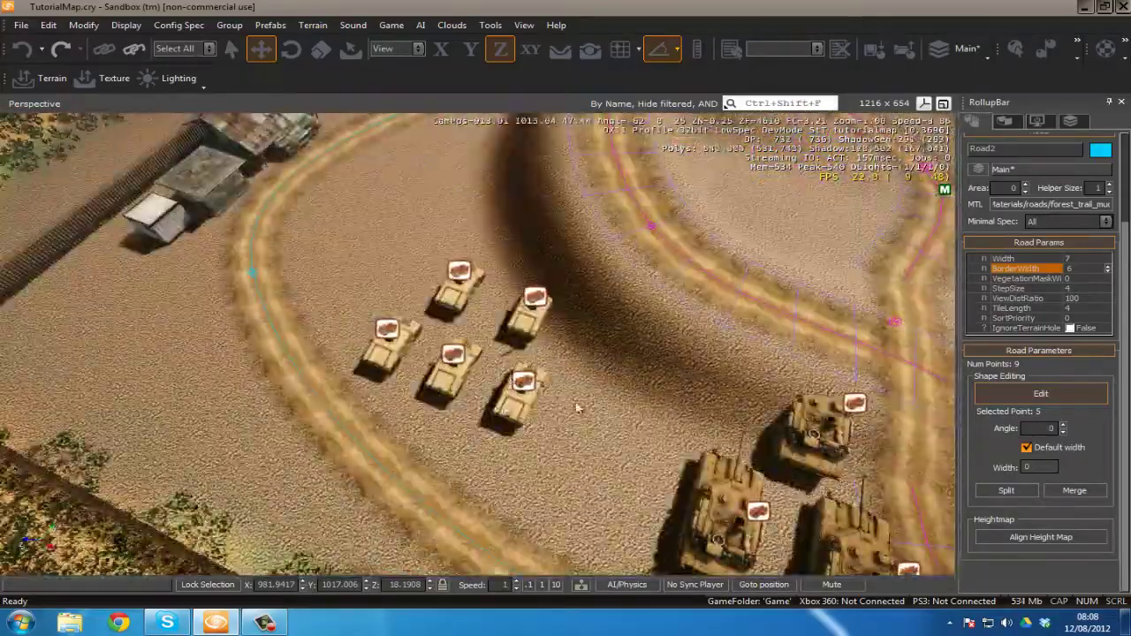
key(s)
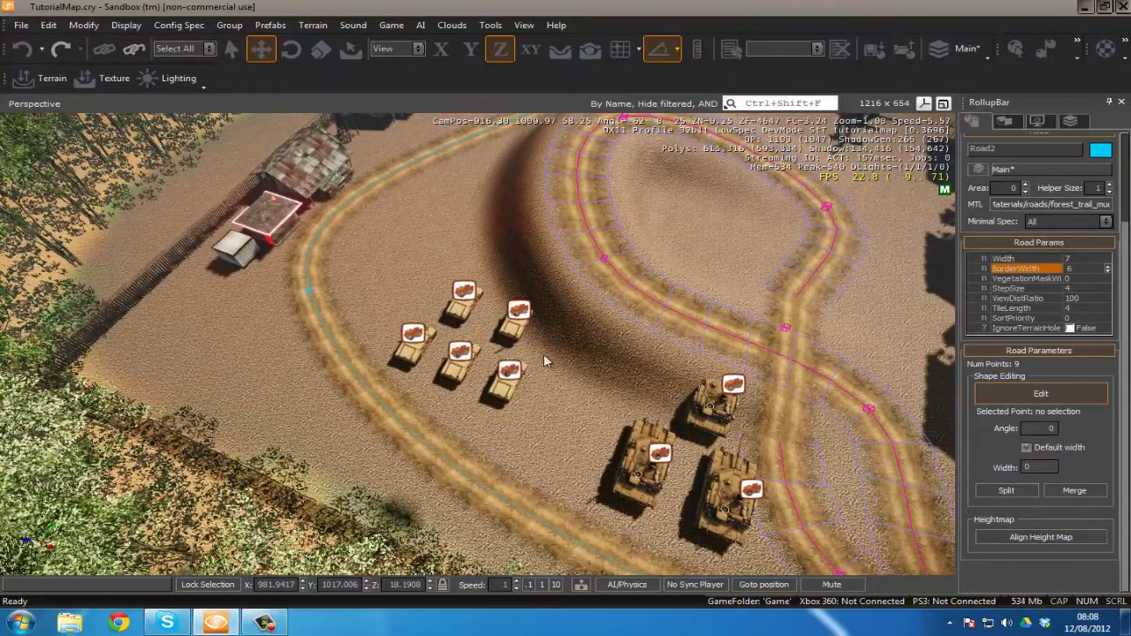
key(w)
mouse_move(633, 353)
right_down()
mouse_move(590, 367)
mouse_move(621, 360)
right_up()
key(w)
key(s)
Test the raised terrain in game mode by walking past the parked Humvees, and dismiss the crash report
key(ctrl+g)
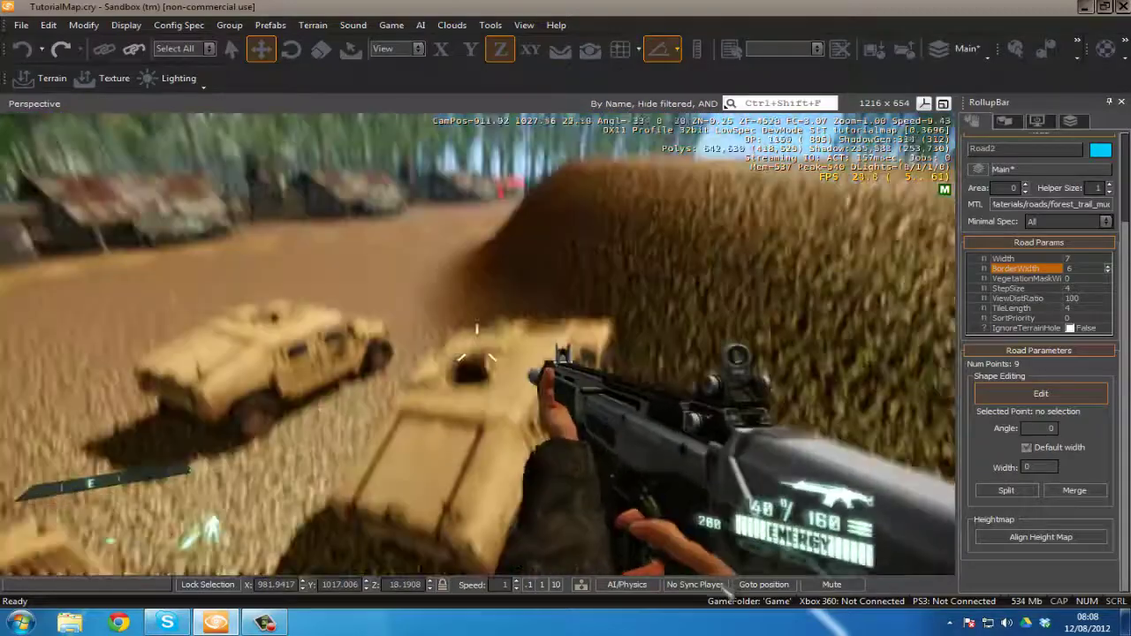
key(w)
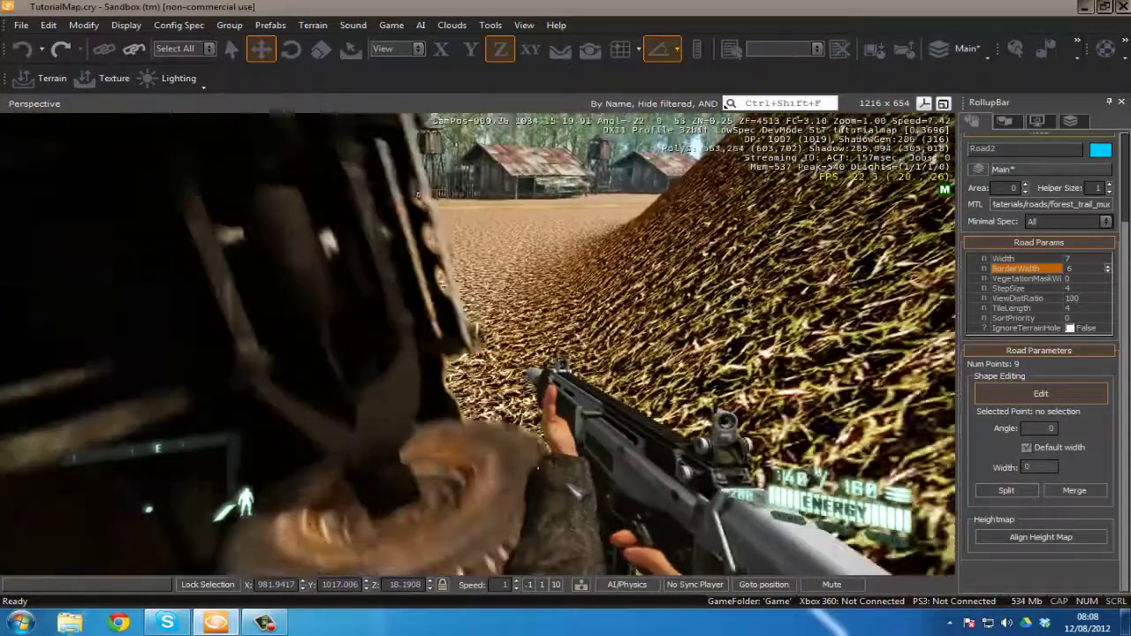
key(s)
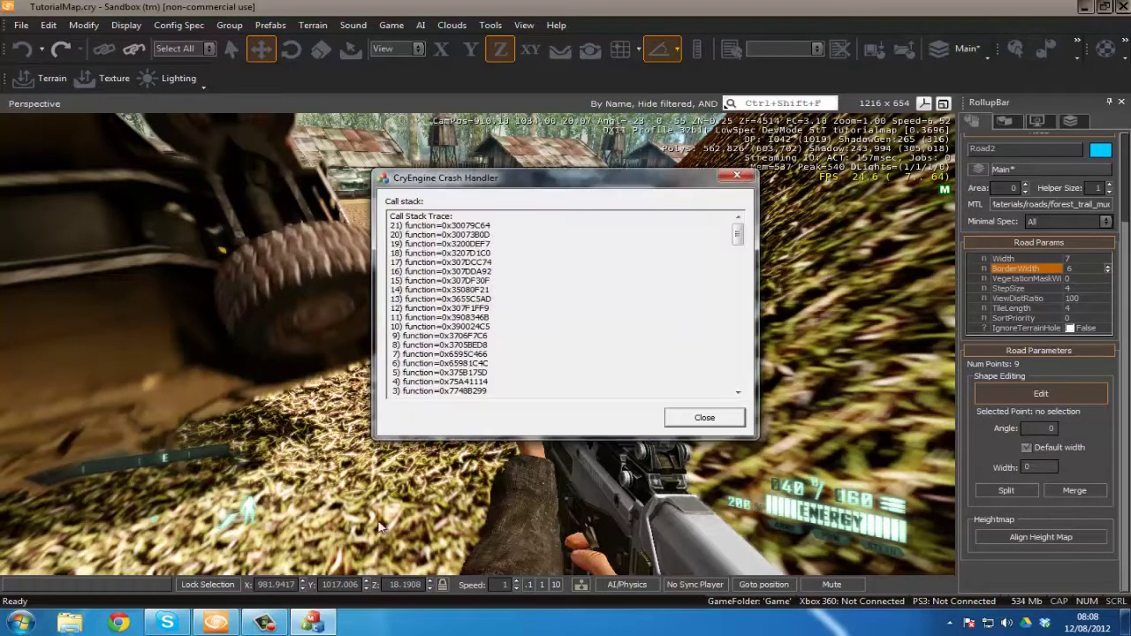
click(453, 474)
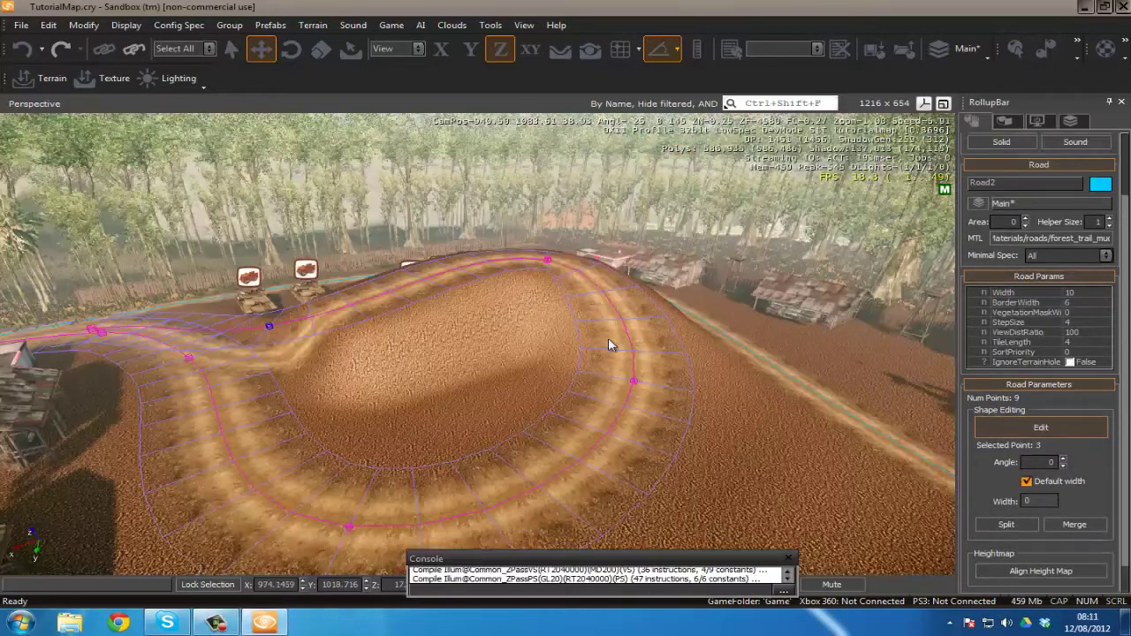
Enter game mode, walk up the raised dirt road to check its surface, and return to the editor
scroll(606, 346, up, 5)
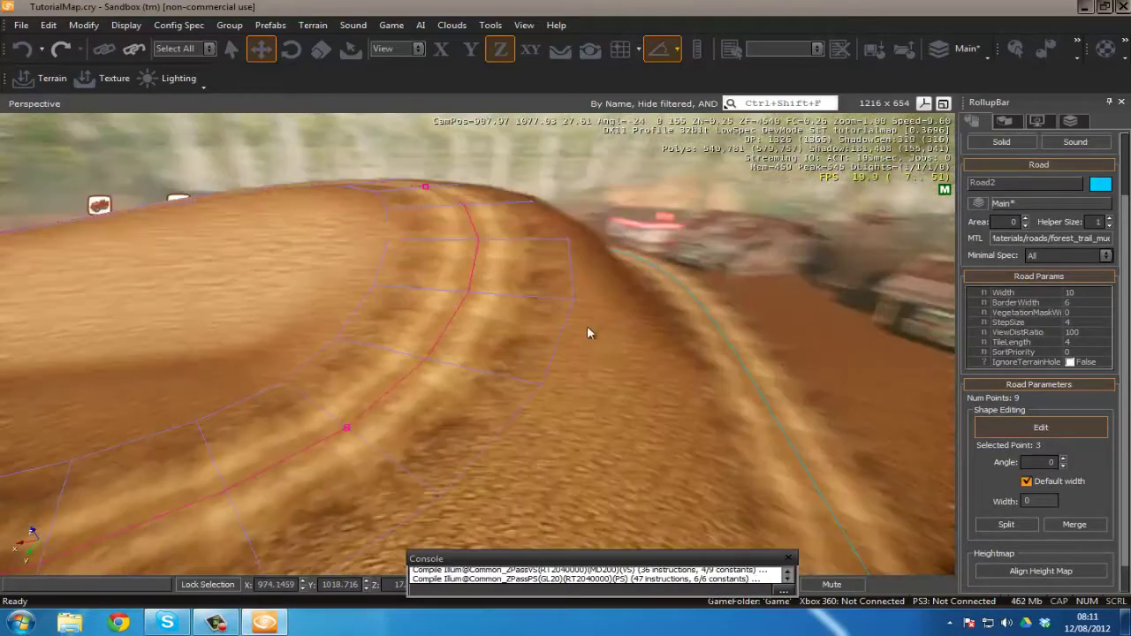
right_drag(589, 328, 587, 341)
key(ctrl+g)
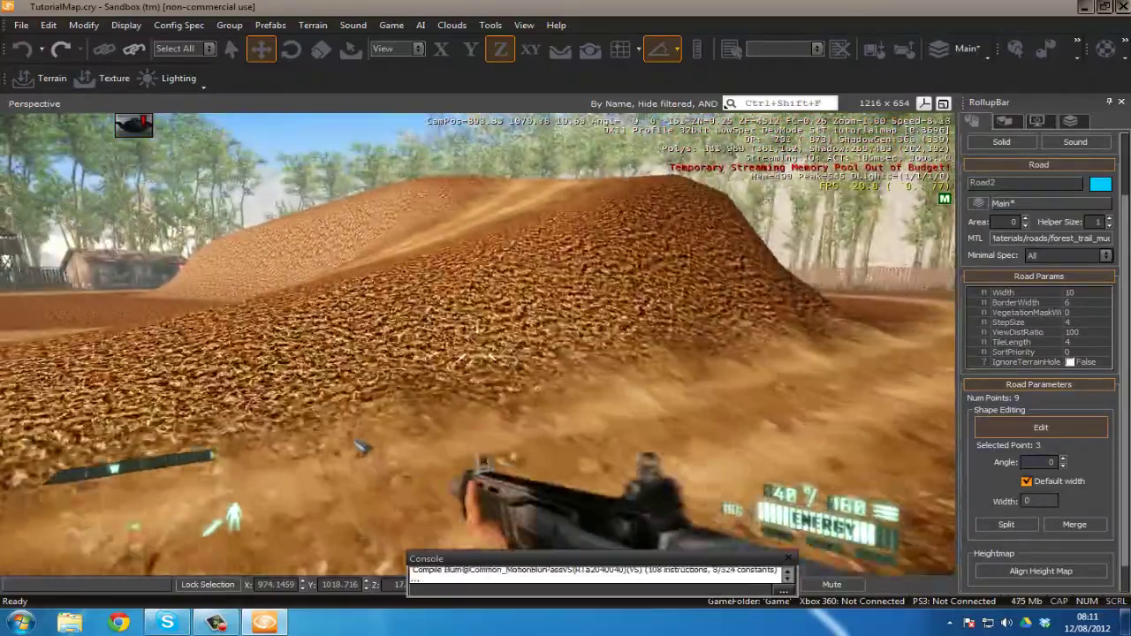
key(w)
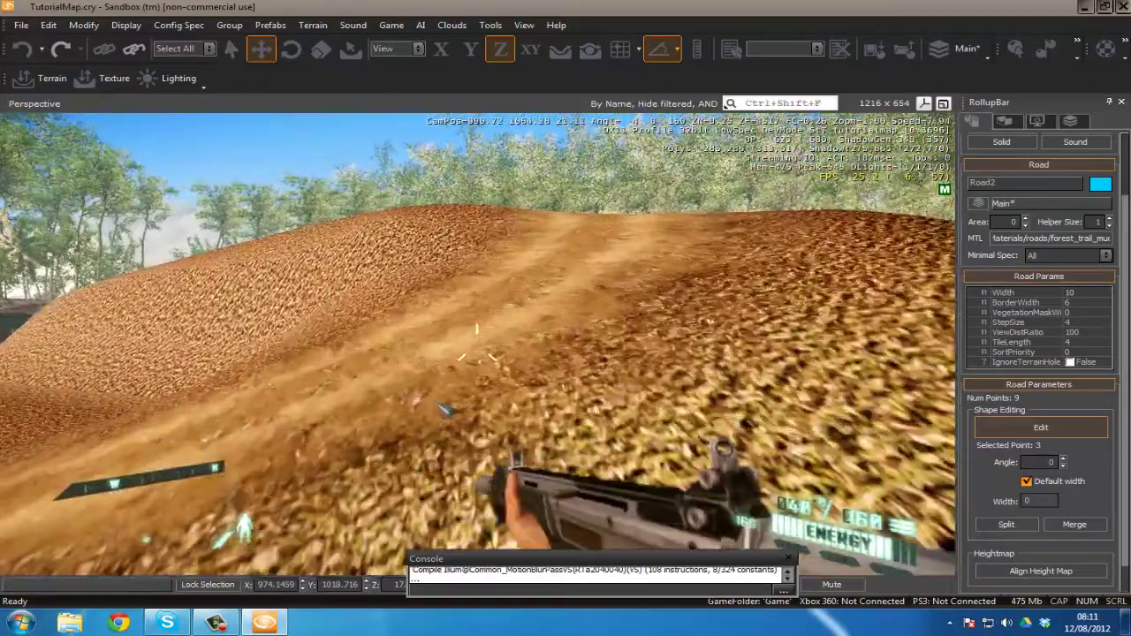
key(w)
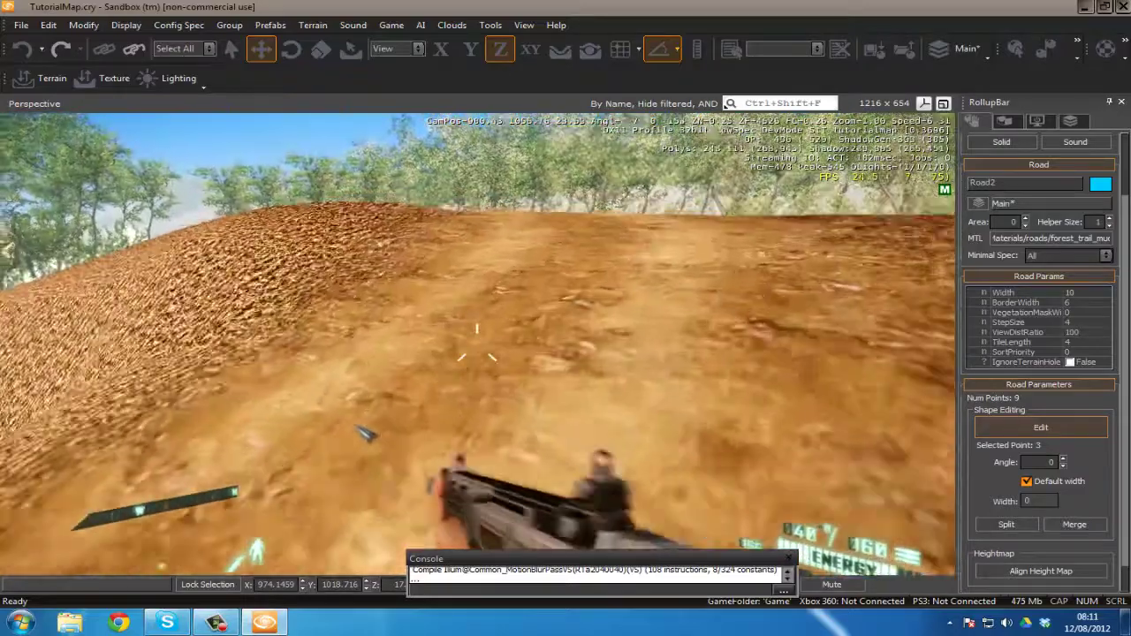
key(ctrl+g)
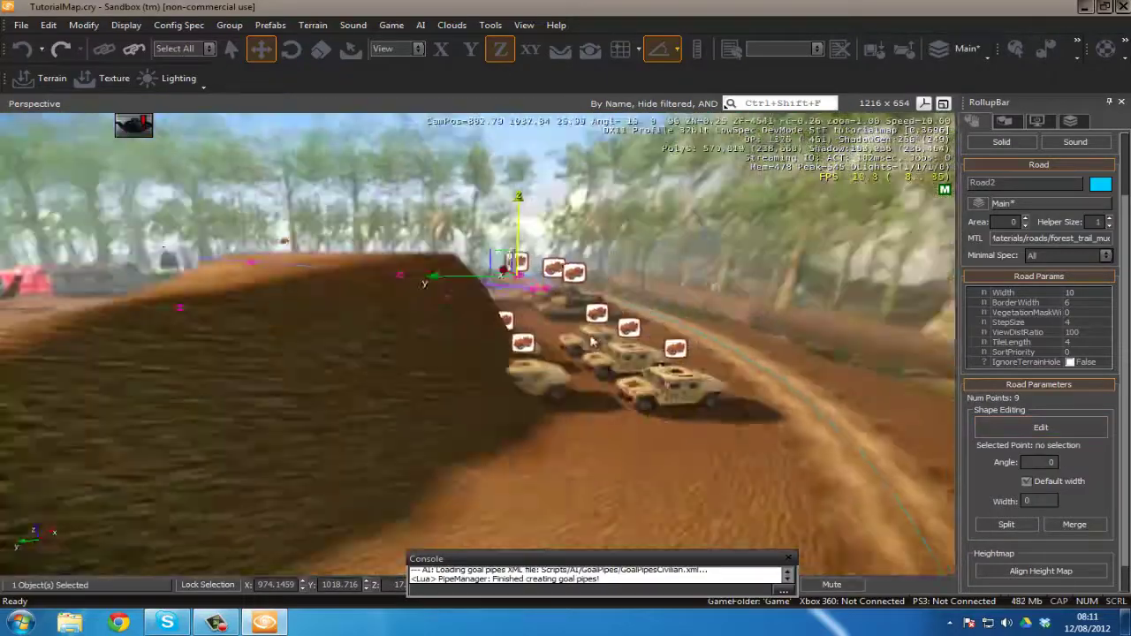
Enter game mode near the parked Humvees, board one and back it out of the row
key(w)
key(ctrl+g)
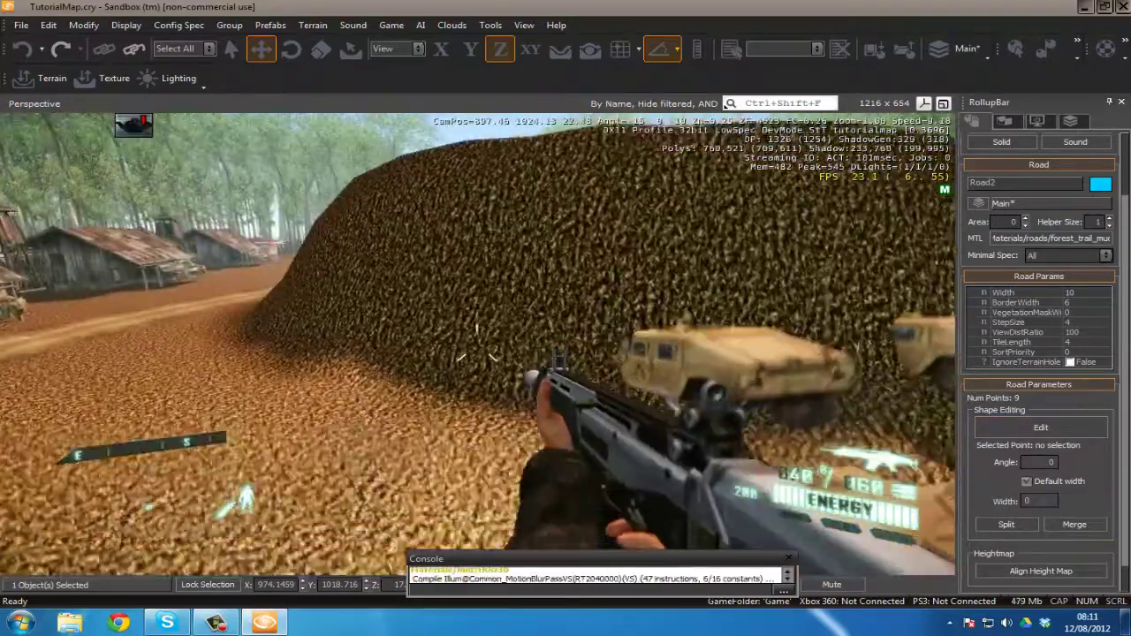
key(w)
key(f)
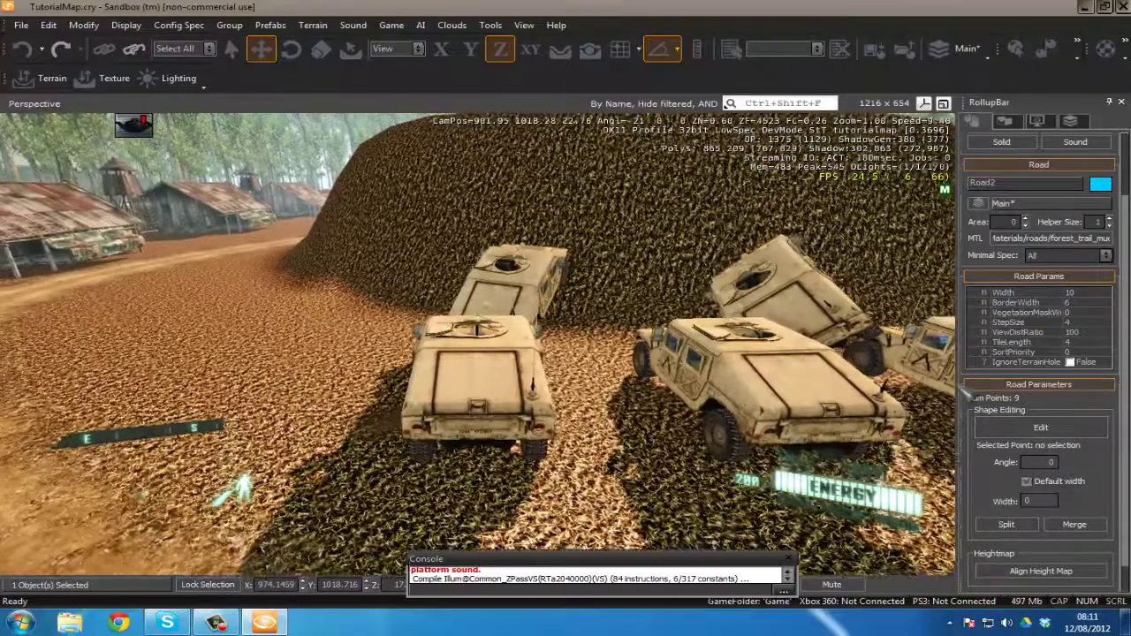
key(s)
key(d)
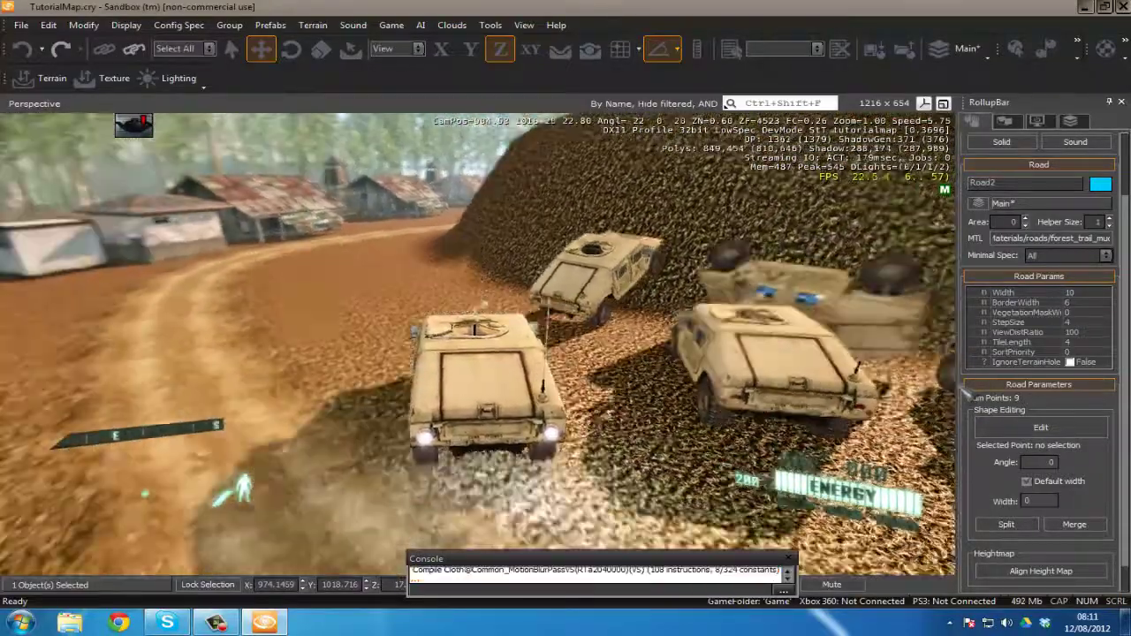
Drive the Humvee around the loop and over the raised road to test it, and leave game mode
key(w)
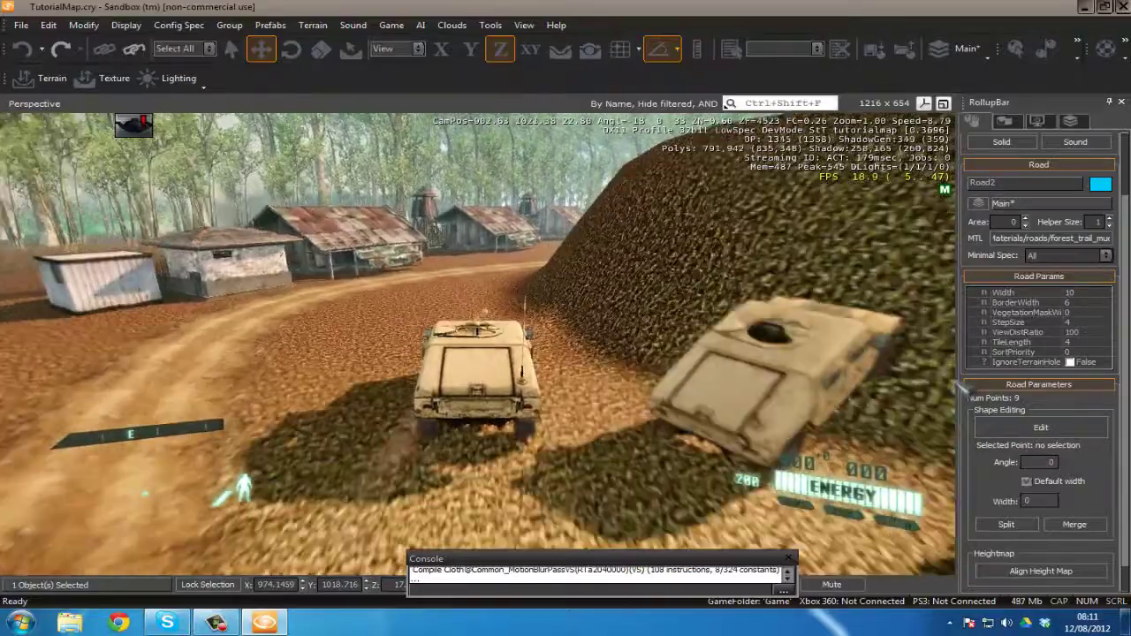
key(w)
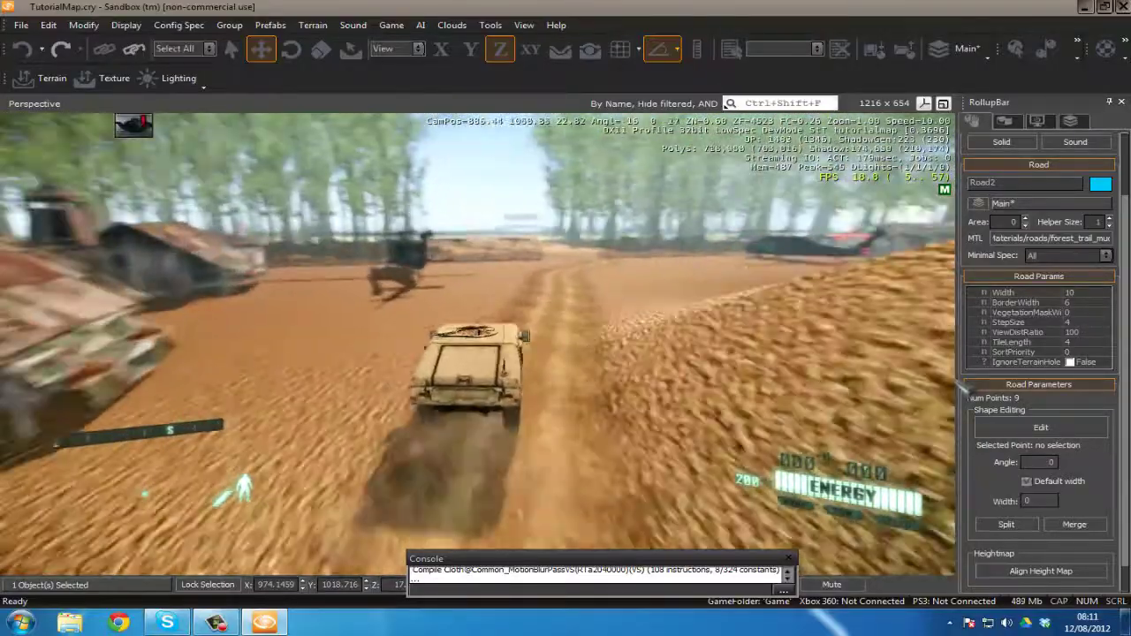
key(w)
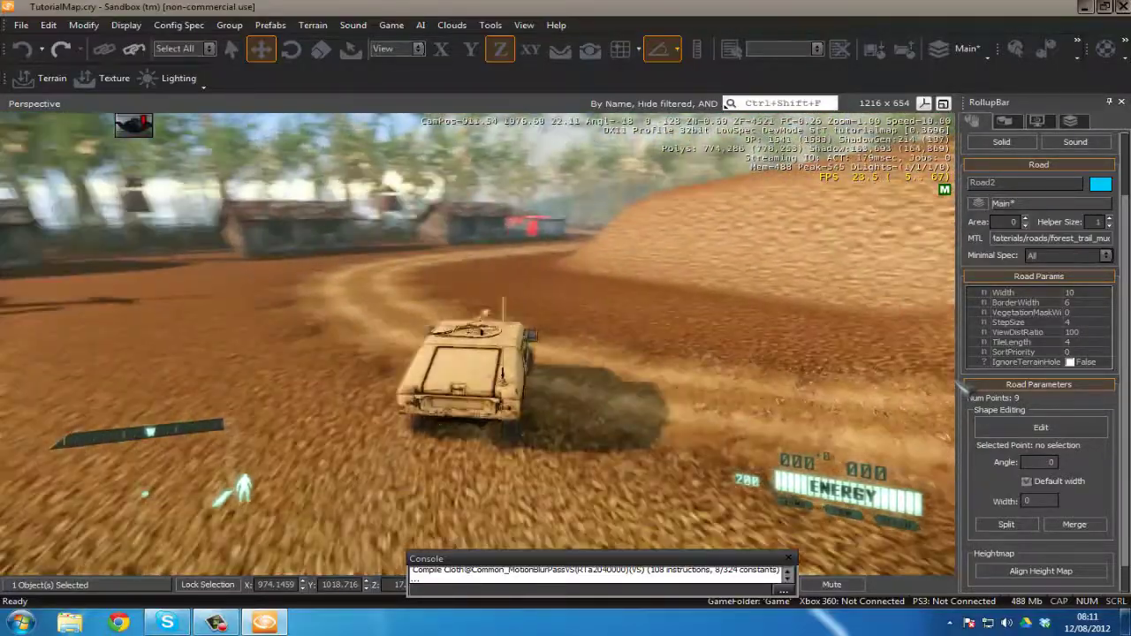
key(w)
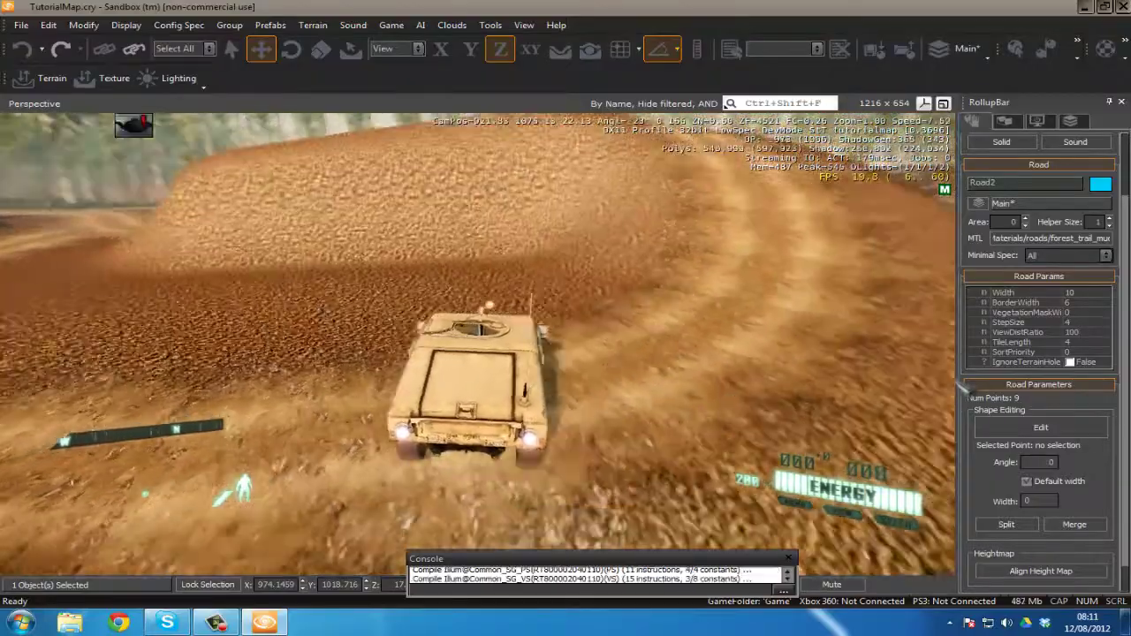
key(w)
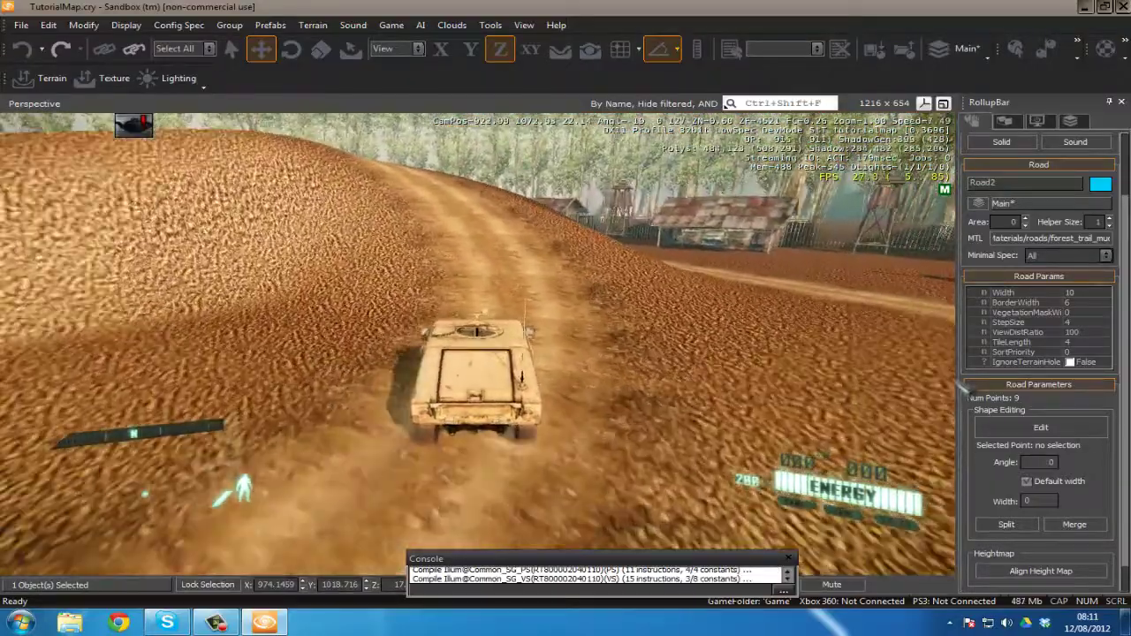
key(w)
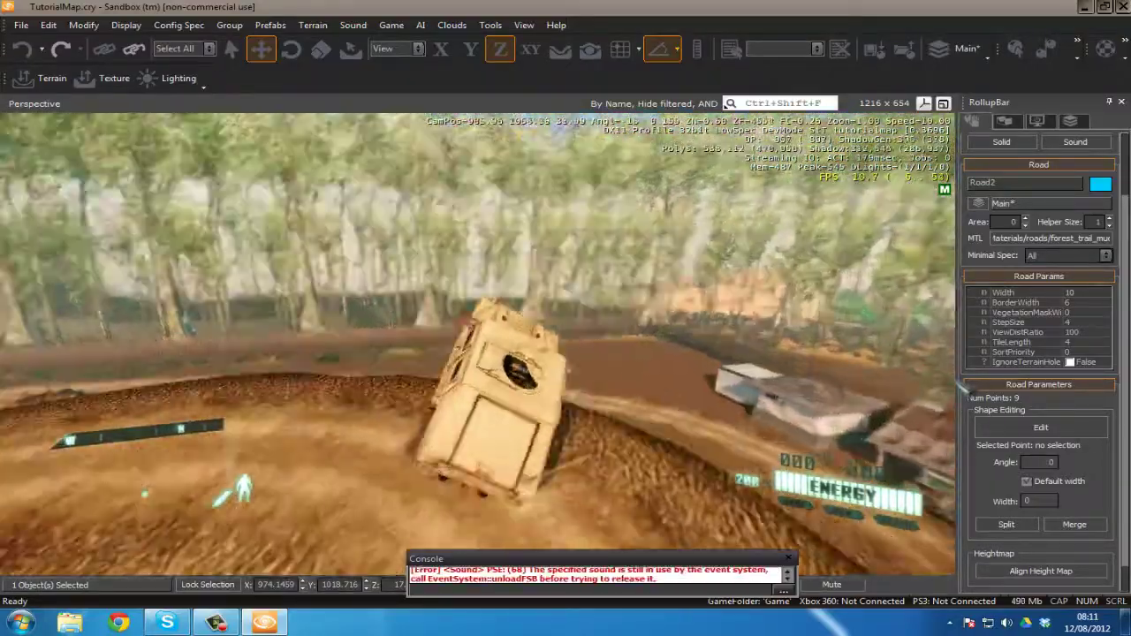
key(w)
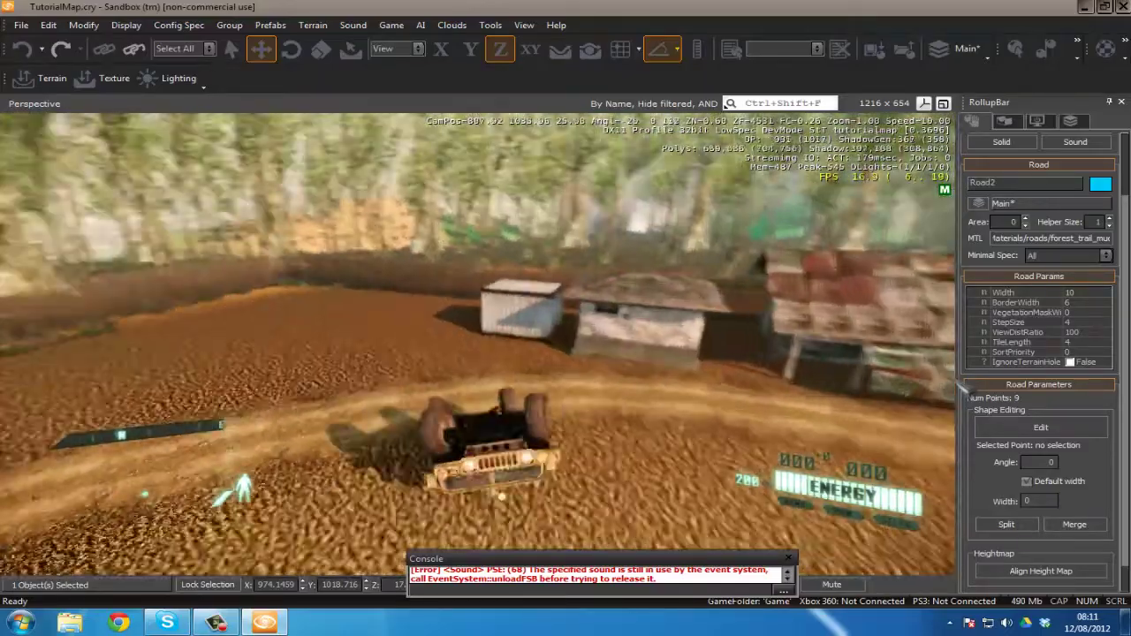
key(Escape)
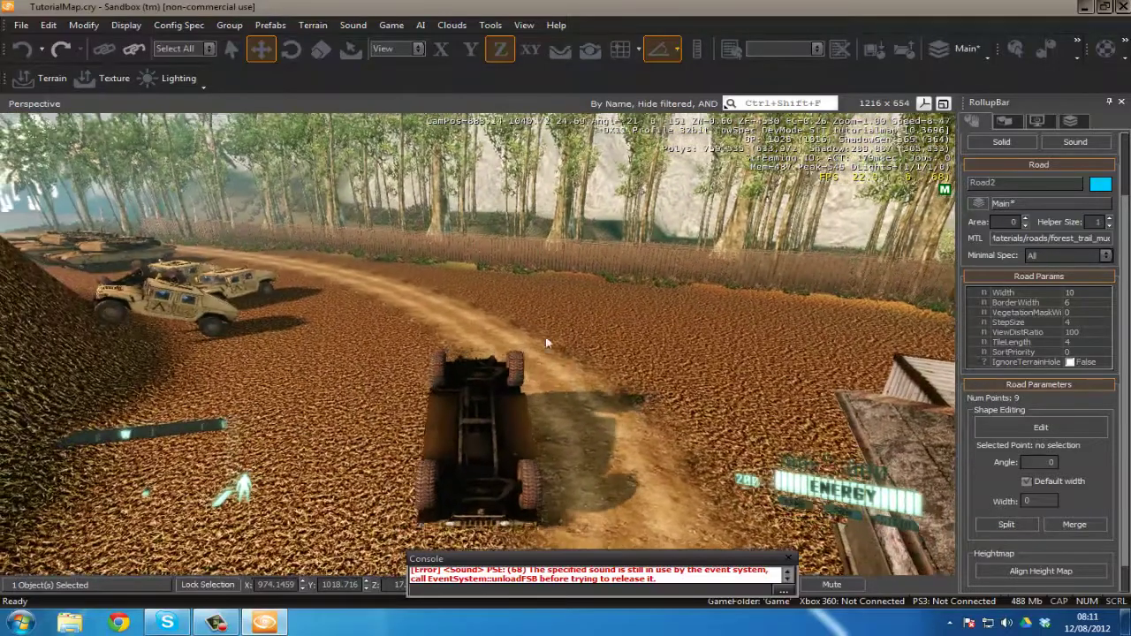
Select Road1, the road running past the foot of the raised loop, and start editing its shape
key(s)
key(a)
key(w)
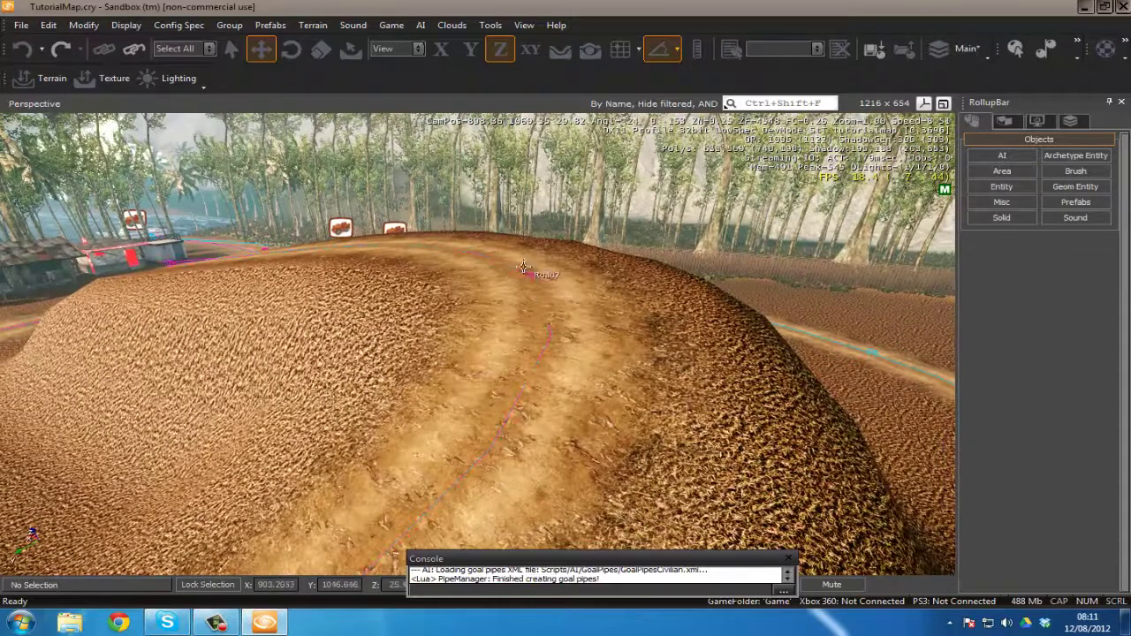
click(524, 269)
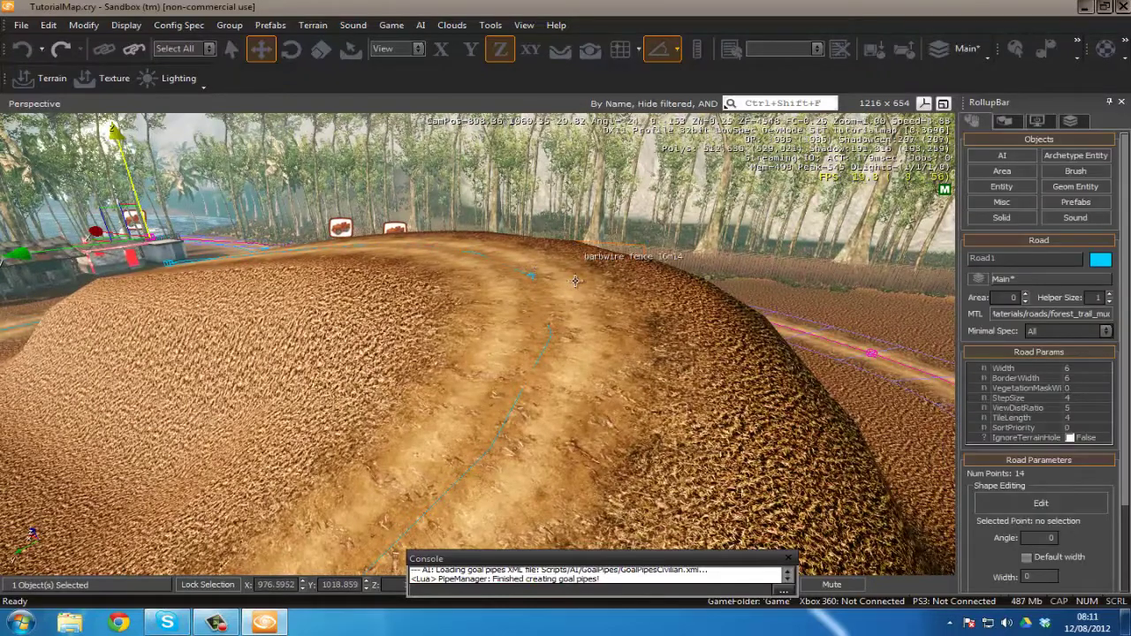
click(999, 504)
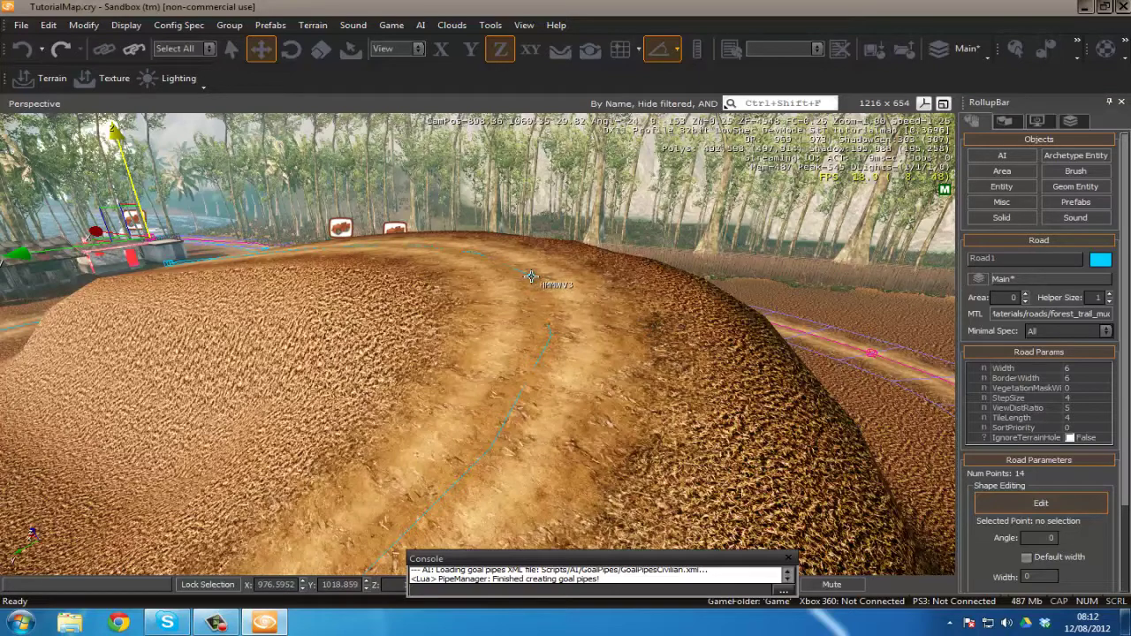
right_drag(636, 361, 601, 371)
key(s)
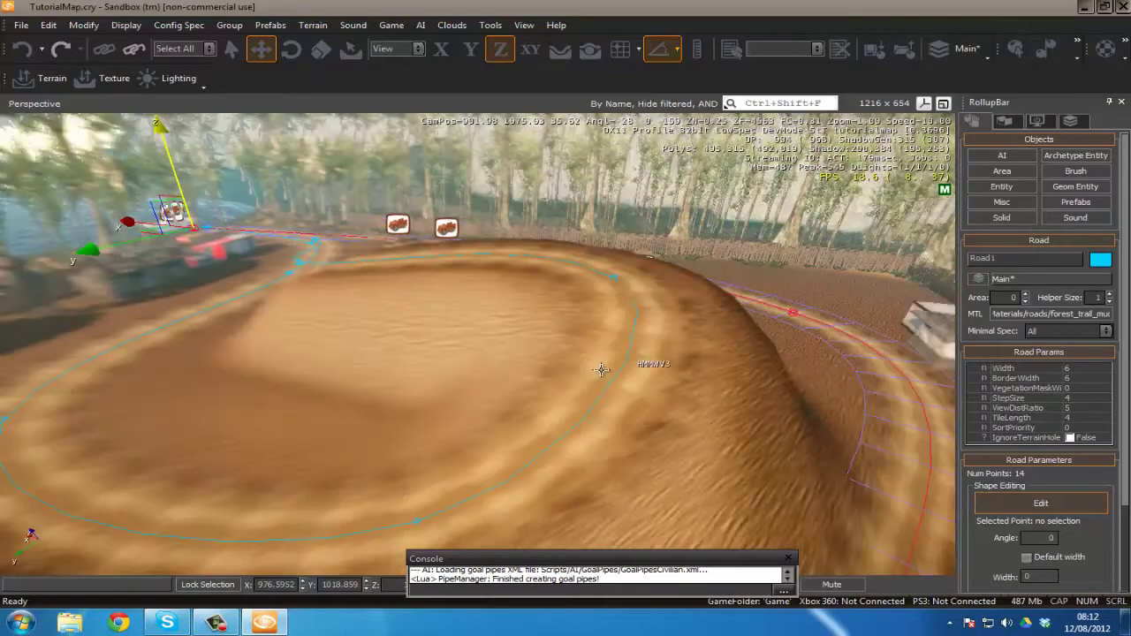
Leave Road1, select Road2, the raised loop road, and start editing its shape
click(609, 355)
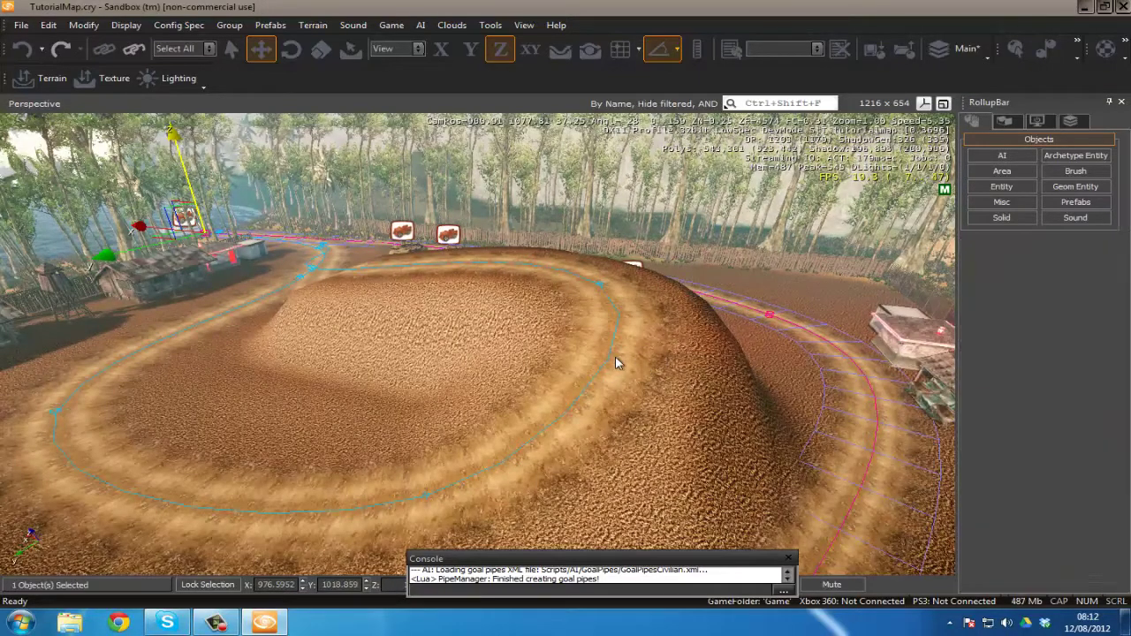
click(602, 287)
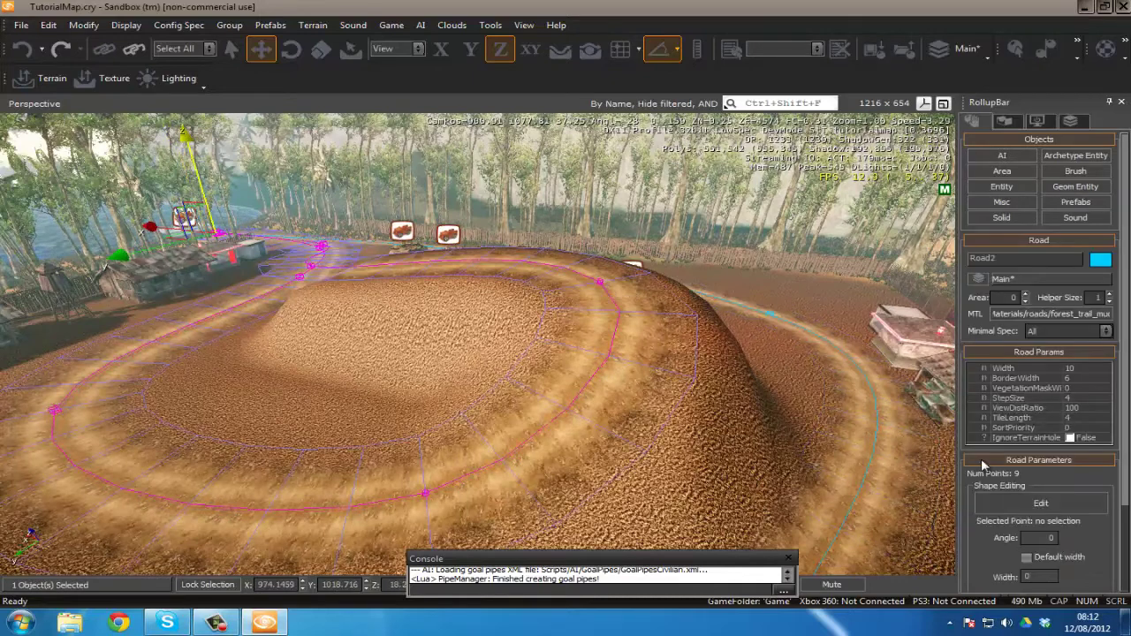
click(1007, 505)
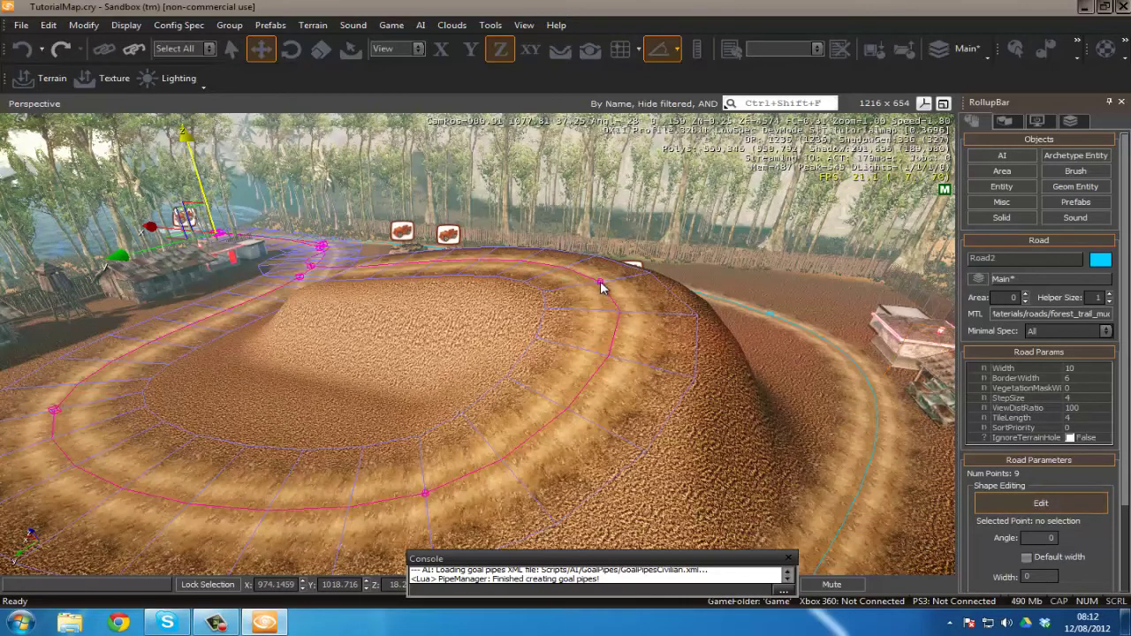
Move Road2's point on the crest of the mound towards the inside of the loop and align the height map to the road
drag(600, 286, 600, 318)
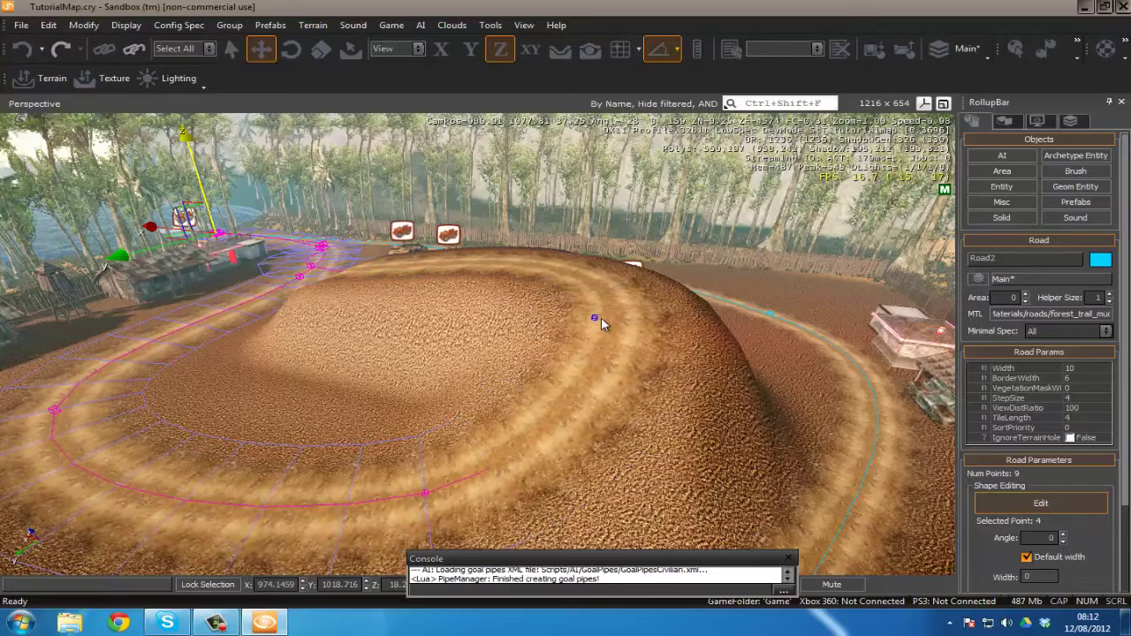
scroll(1060, 530, down, 3)
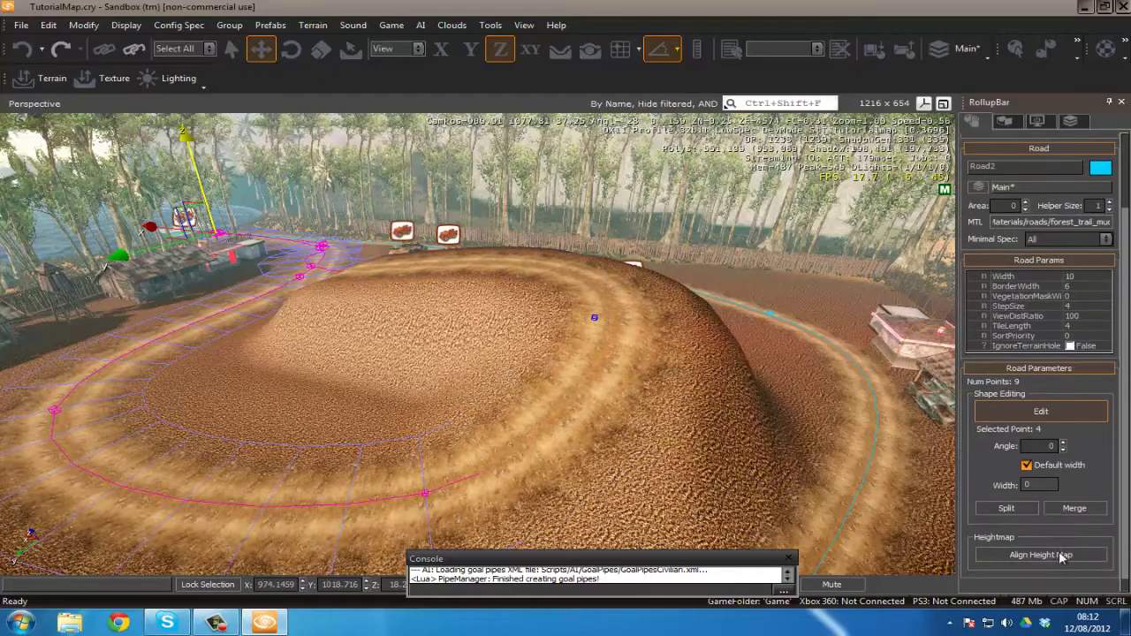
click(1062, 553)
Turn off the default width for Road2's point 5 on the loop's bend and set its width to 25
key(w)
mouse_move(756, 407)
right_down()
mouse_move(722, 386)
mouse_move(754, 431)
mouse_move(751, 404)
mouse_move(698, 439)
mouse_move(757, 404)
mouse_move(734, 398)
mouse_move(758, 415)
right_up()
key(d)
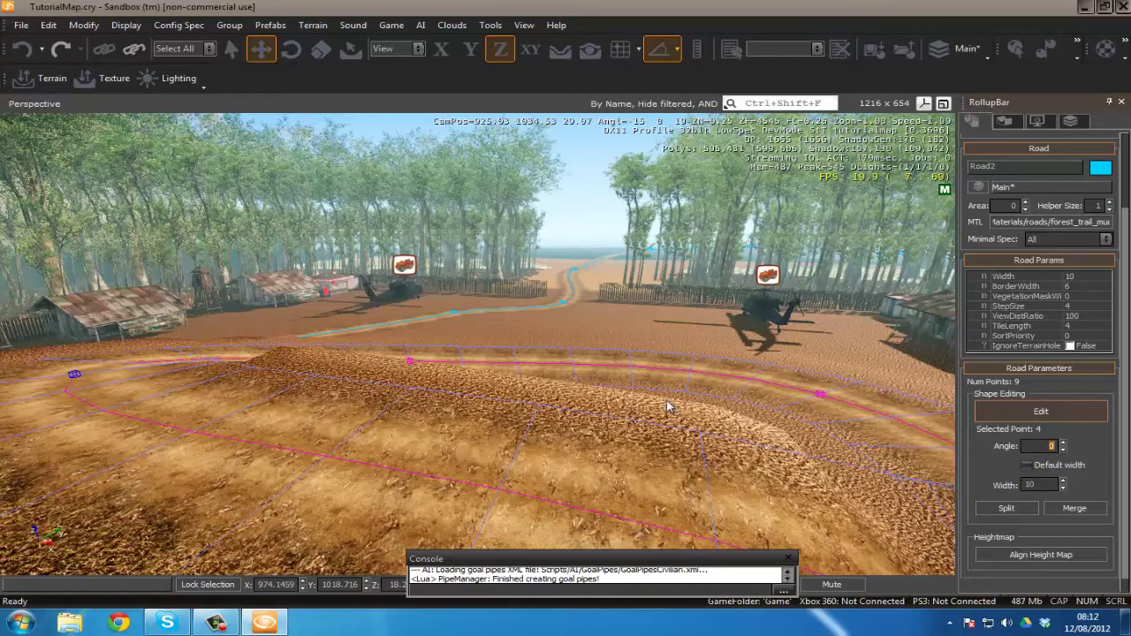
right_drag(720, 414, 379, 455)
click(449, 358)
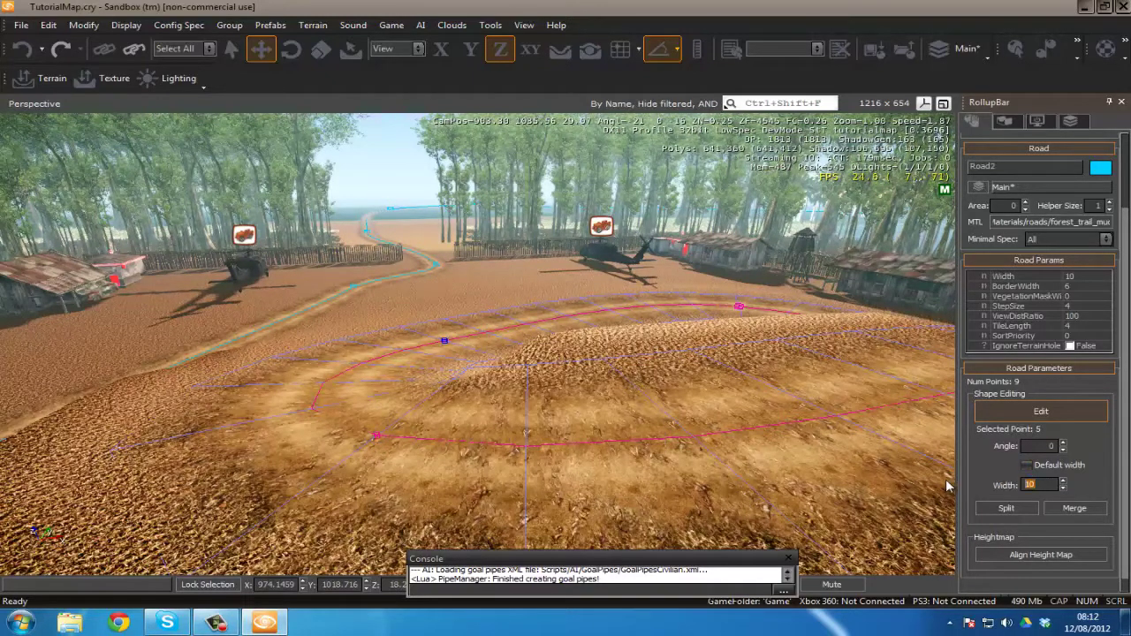
key(Return)
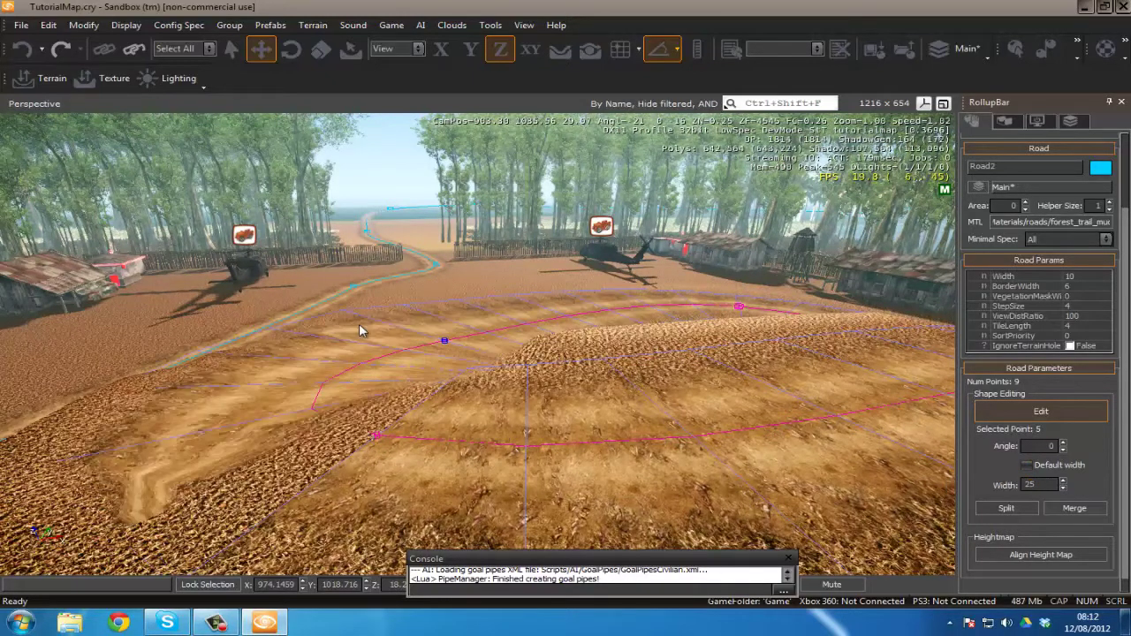
Set the width of Road2's point 5 to 2 and inspect the road around it up close
right_drag(359, 331, 371, 333)
drag(1049, 486, 989, 495)
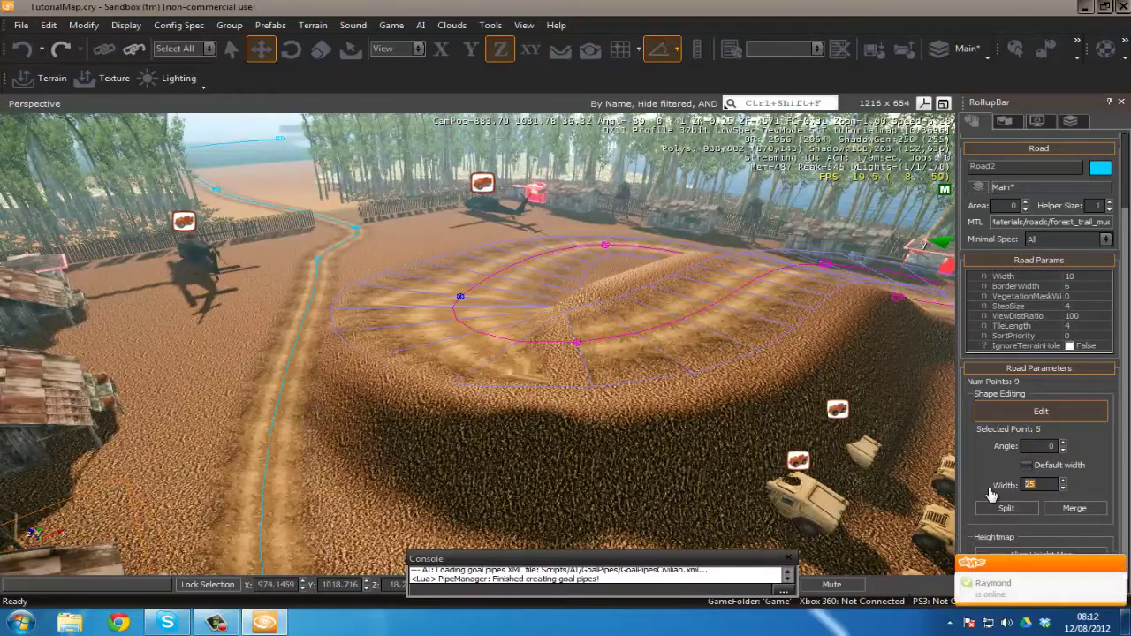
text(2)
key(Return)
right_drag(602, 368, 602, 394)
key(w)
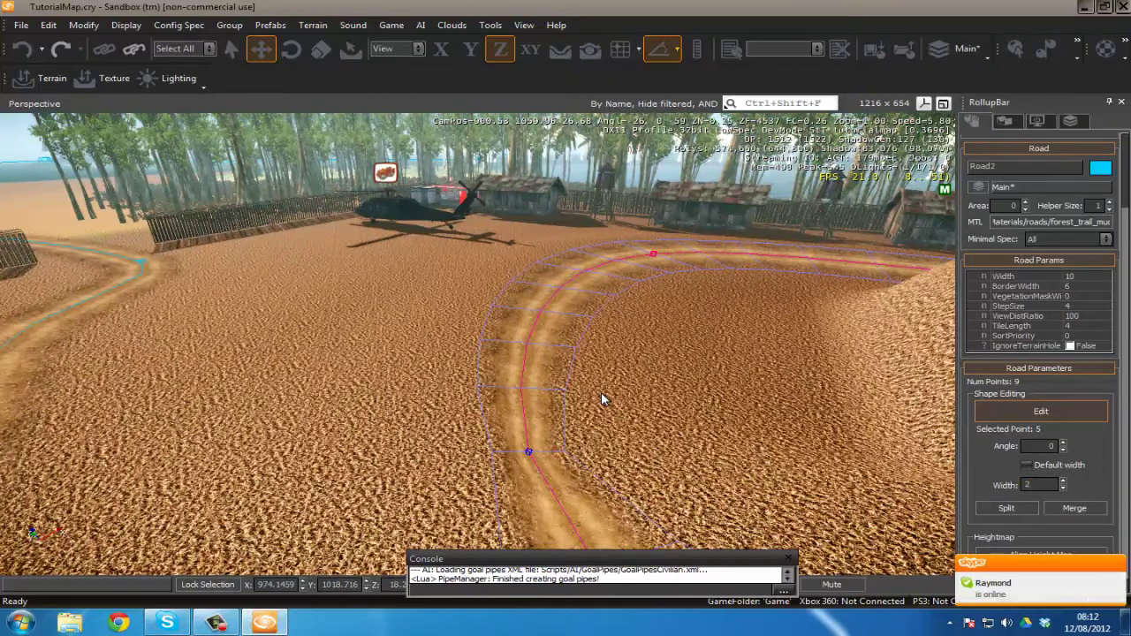